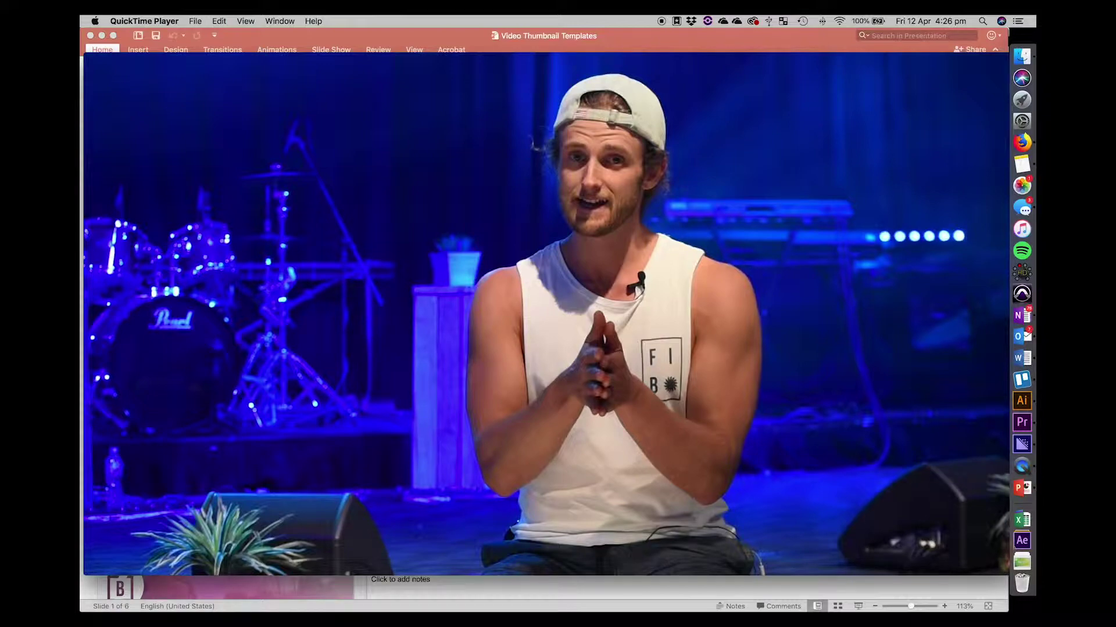
Step: Scrub Welcome to Creative.mp4 to the 01:14 frame of the speaker and screenshot the full frame
mouse_move(538, 152)
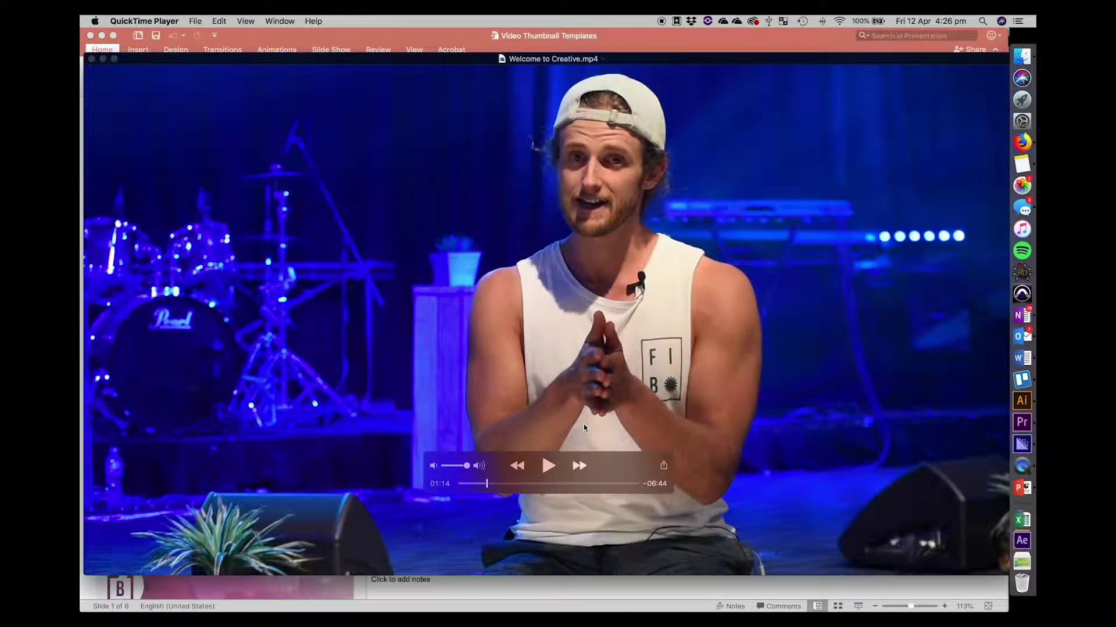
key(Left)
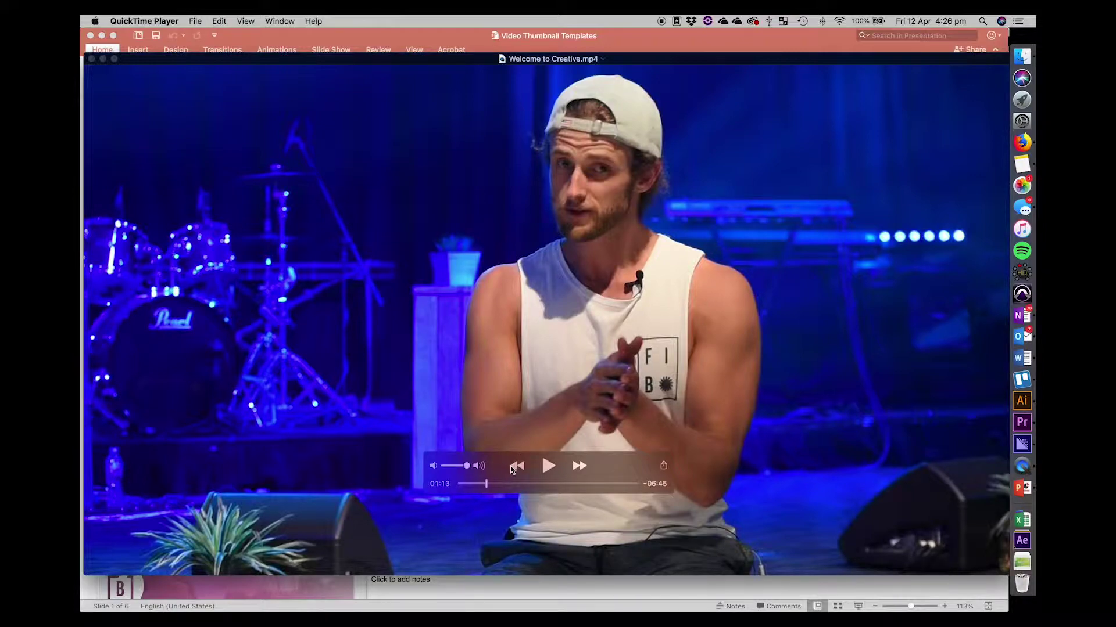
click(487, 488)
drag(487, 488, 489, 490)
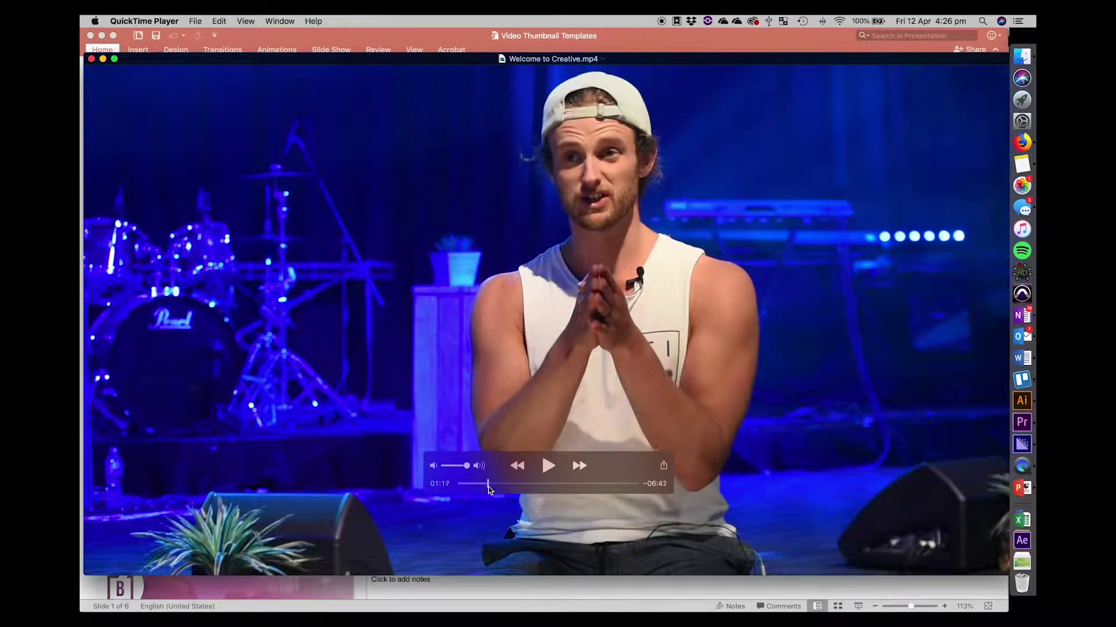
drag(488, 490, 487, 490)
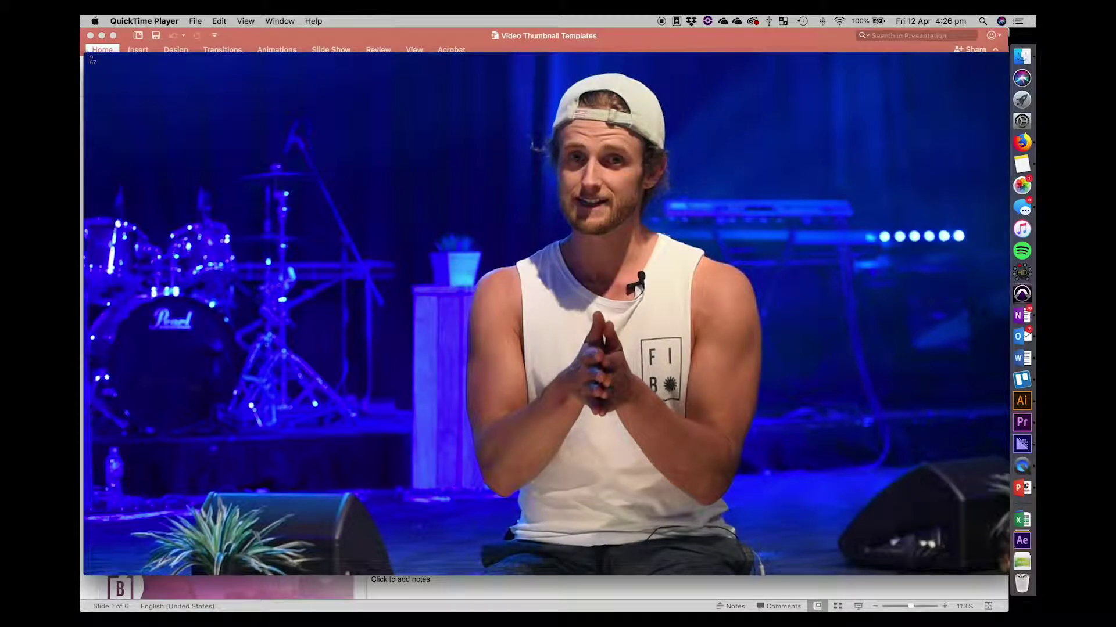
drag(86, 54, 1007, 573)
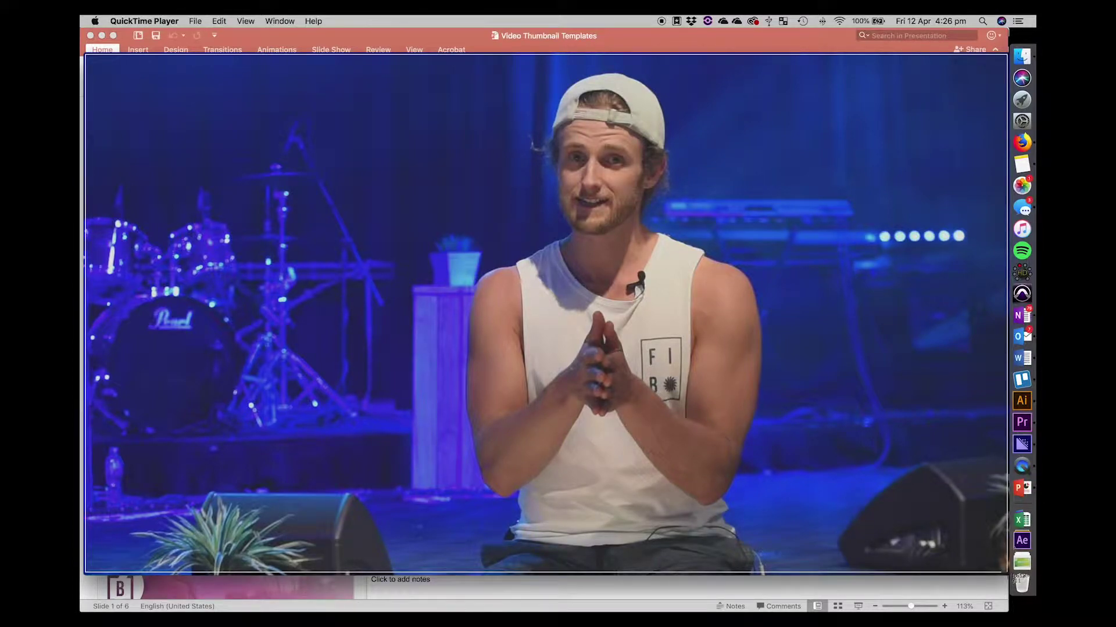
drag(1007, 574, 1007, 574)
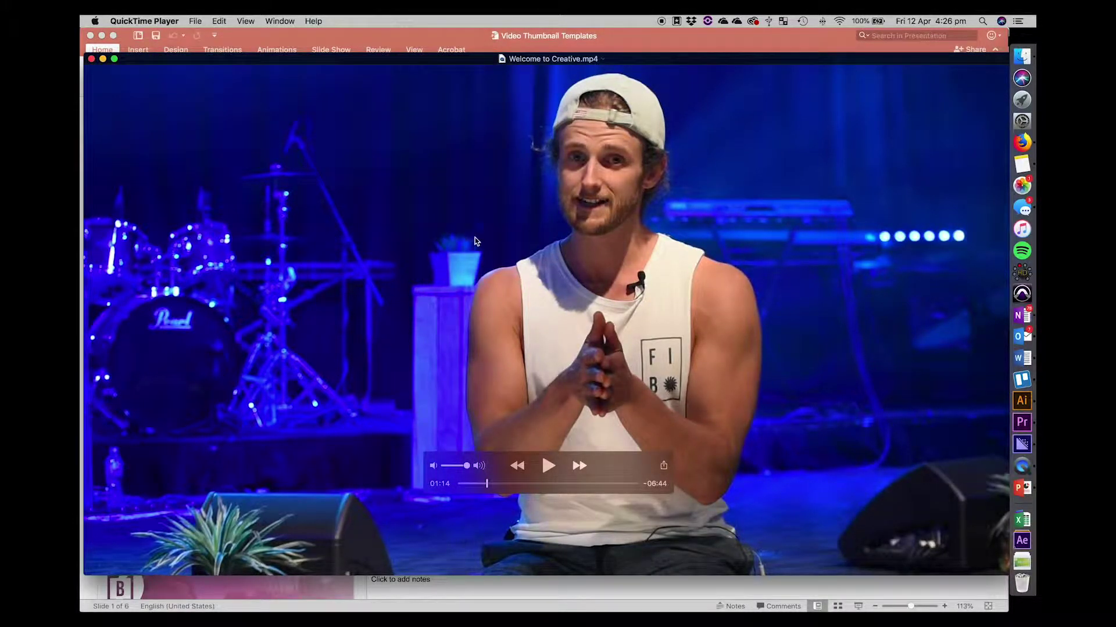
Step: Find and preview the 4.26.42 pm screenshot on the Desktop, then minimize Finder for Firefox
click(1026, 62)
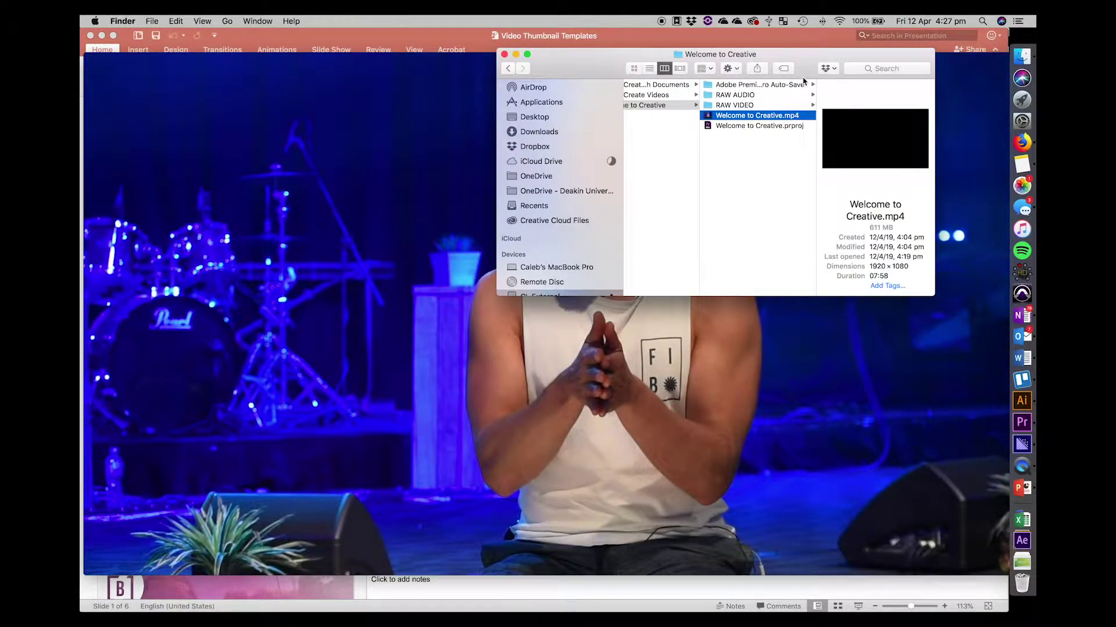
key(super+t)
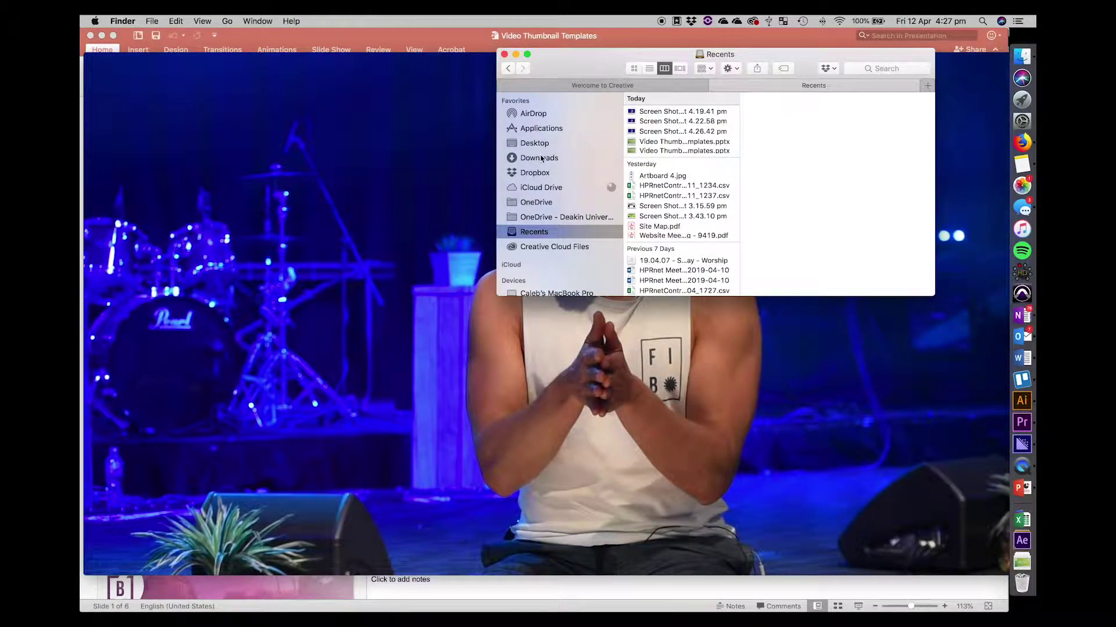
click(534, 143)
scroll(674, 175, down, 3)
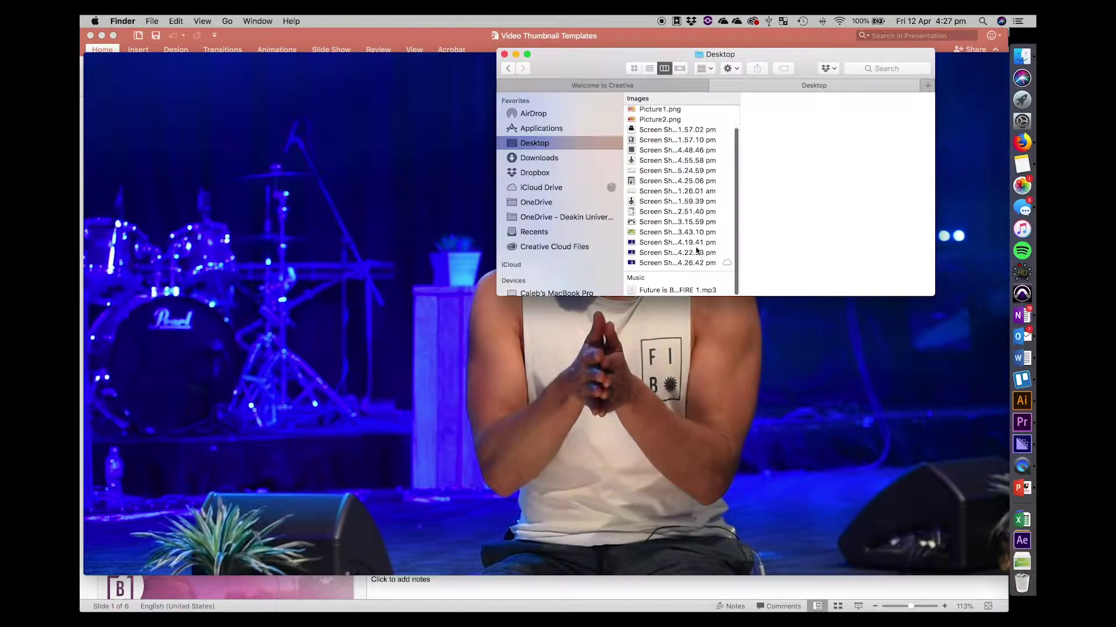
click(687, 265)
key(space)
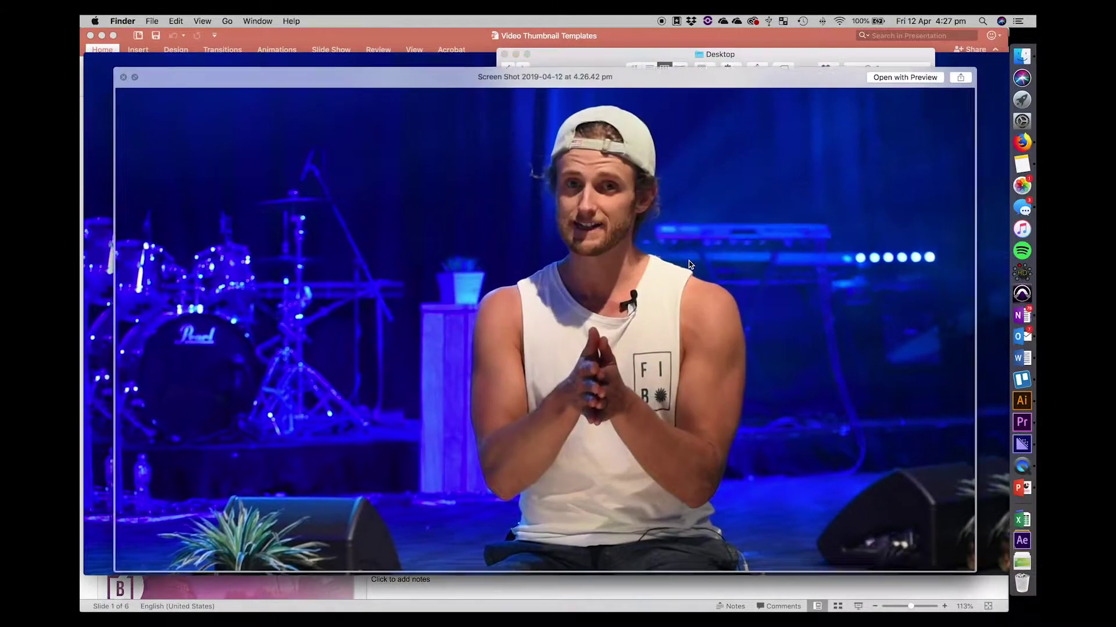
click(120, 75)
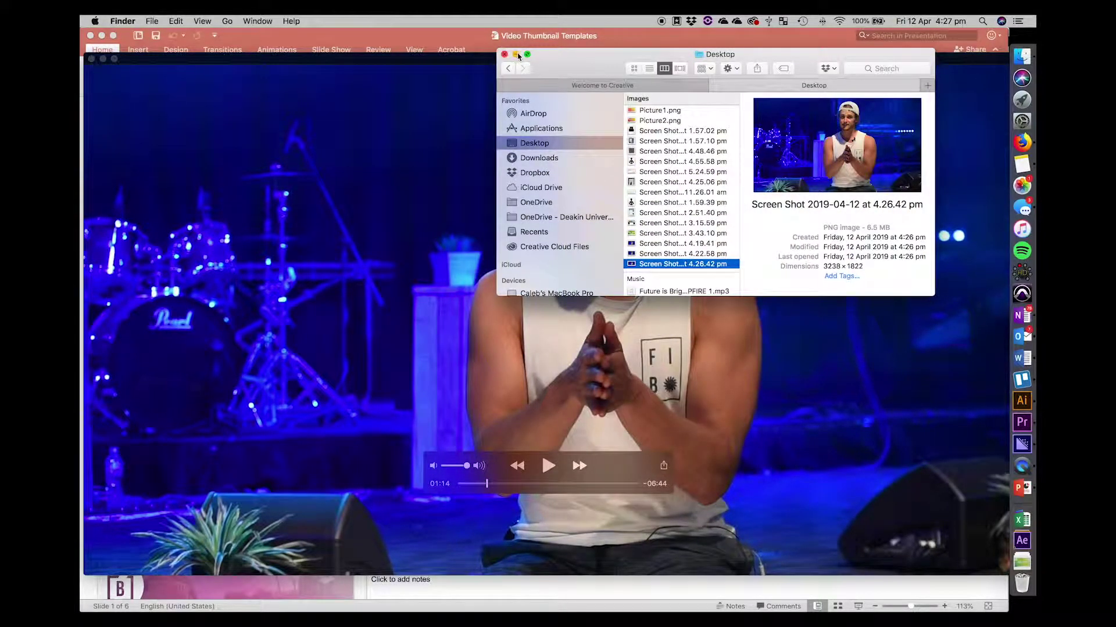
click(516, 54)
click(1022, 142)
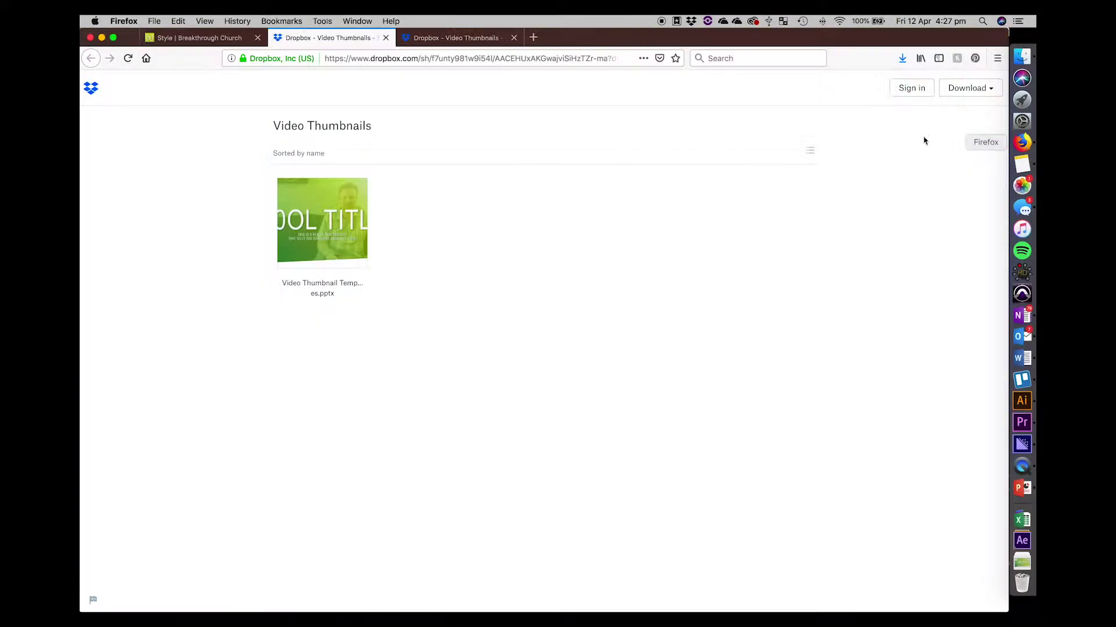
Step: On the Breakthrough Church style page, open the video thumbnail templates download link in a new tab
click(198, 42)
scroll(410, 211, up, 15)
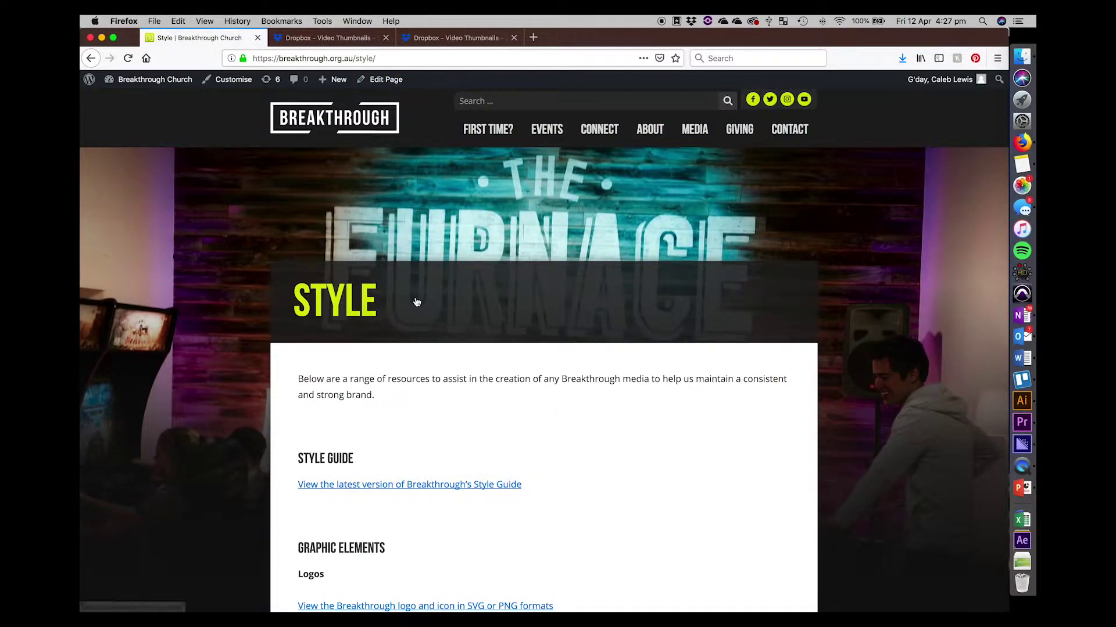
scroll(416, 302, down, 5)
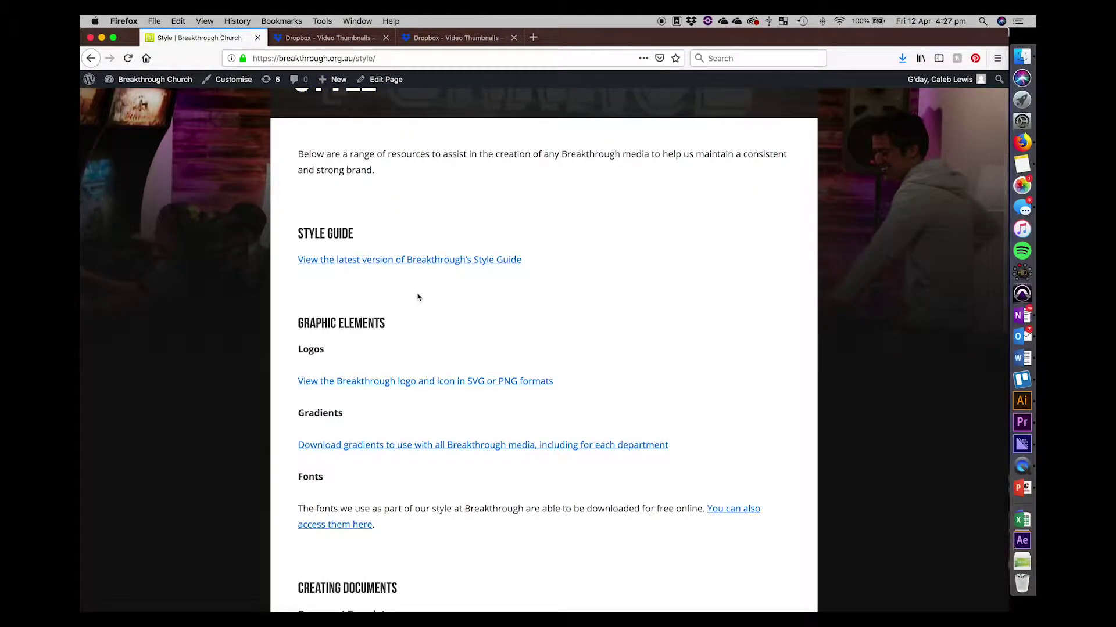
scroll(435, 308, down, 6)
scroll(421, 216, up, 3)
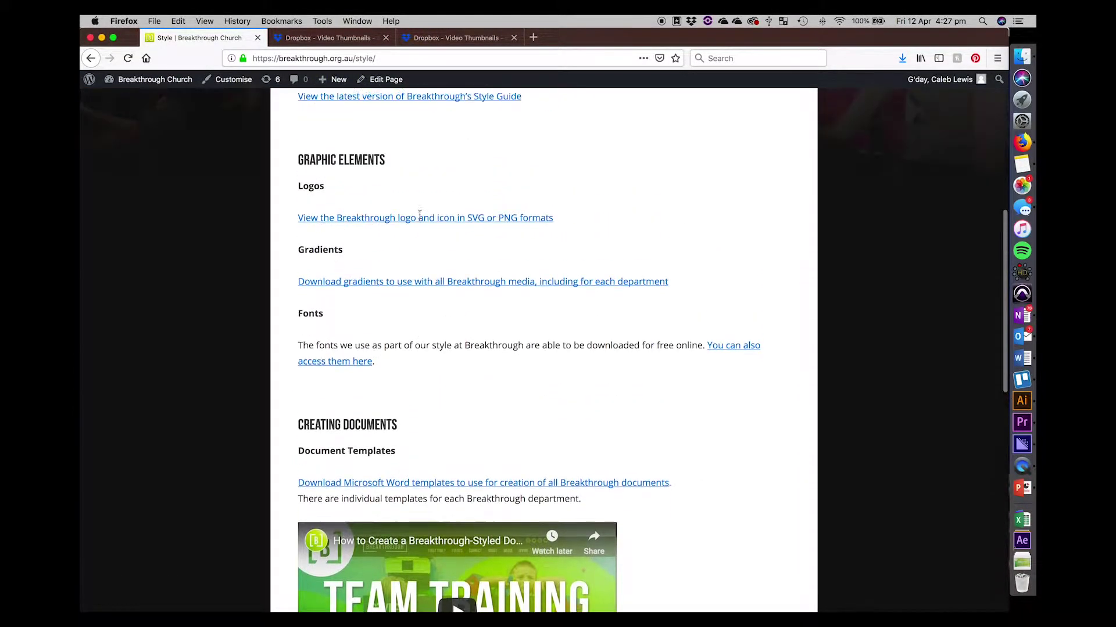
scroll(424, 242, down, 10)
click(423, 239)
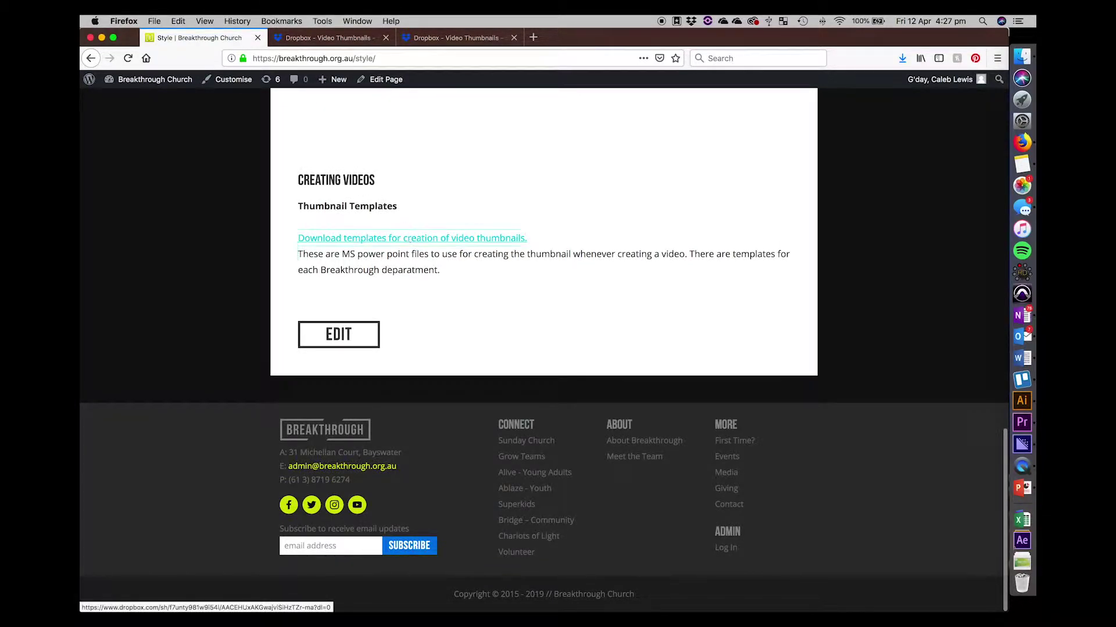
click(411, 238)
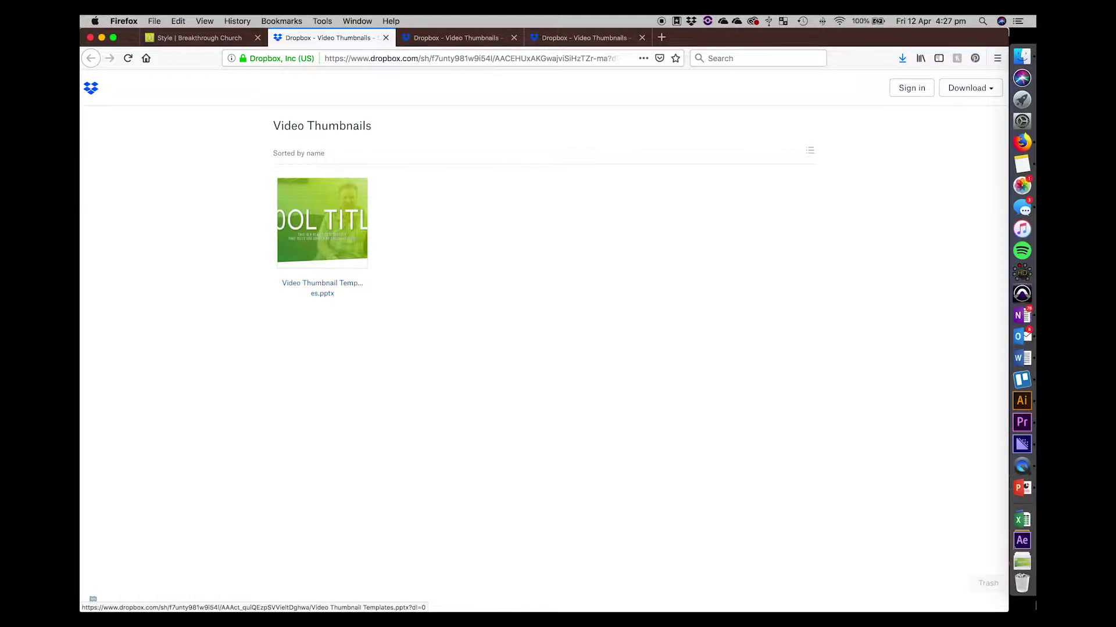
Step: In PowerPoint, view the ABLAZE TITLE and COOL TITLE slides and narrow the thumbnail pane, then return to Firefox
click(1022, 488)
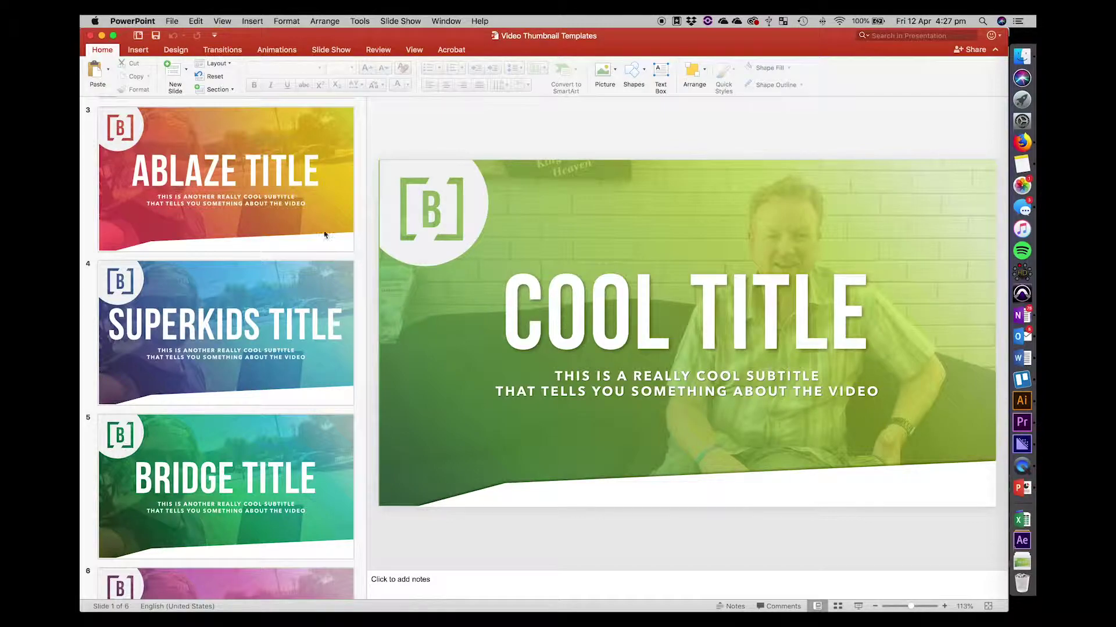
click(283, 221)
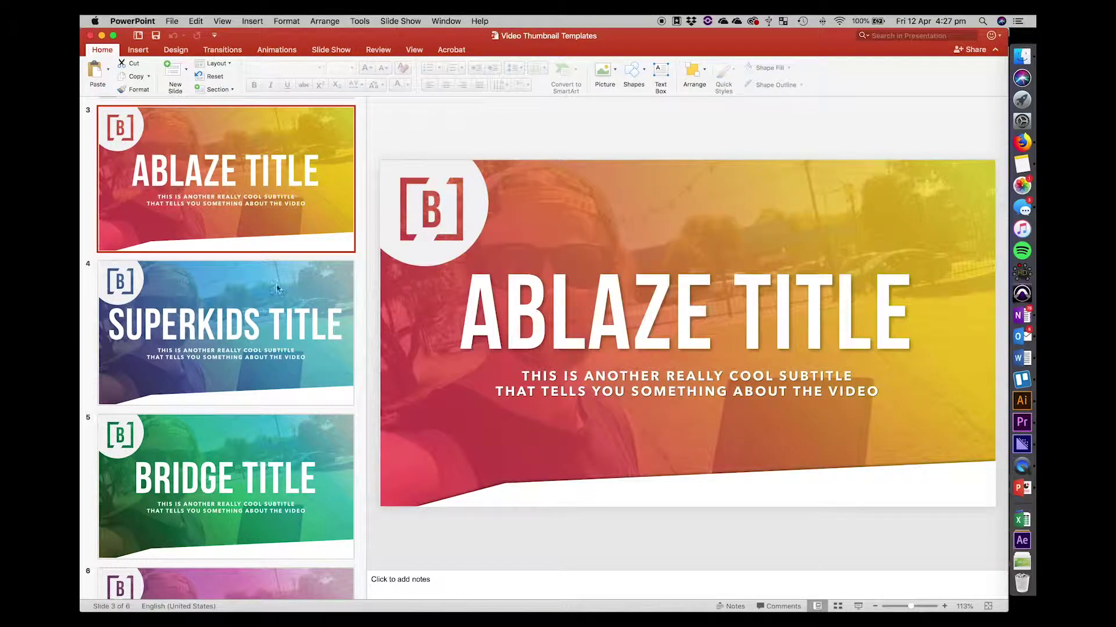
scroll(261, 272, up, 8)
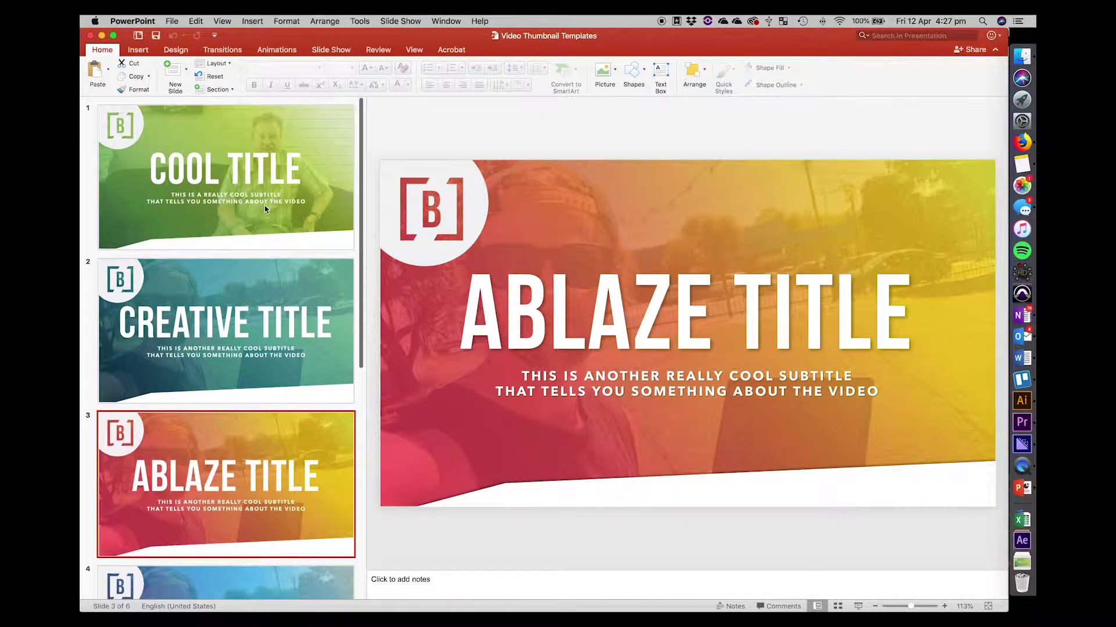
click(265, 209)
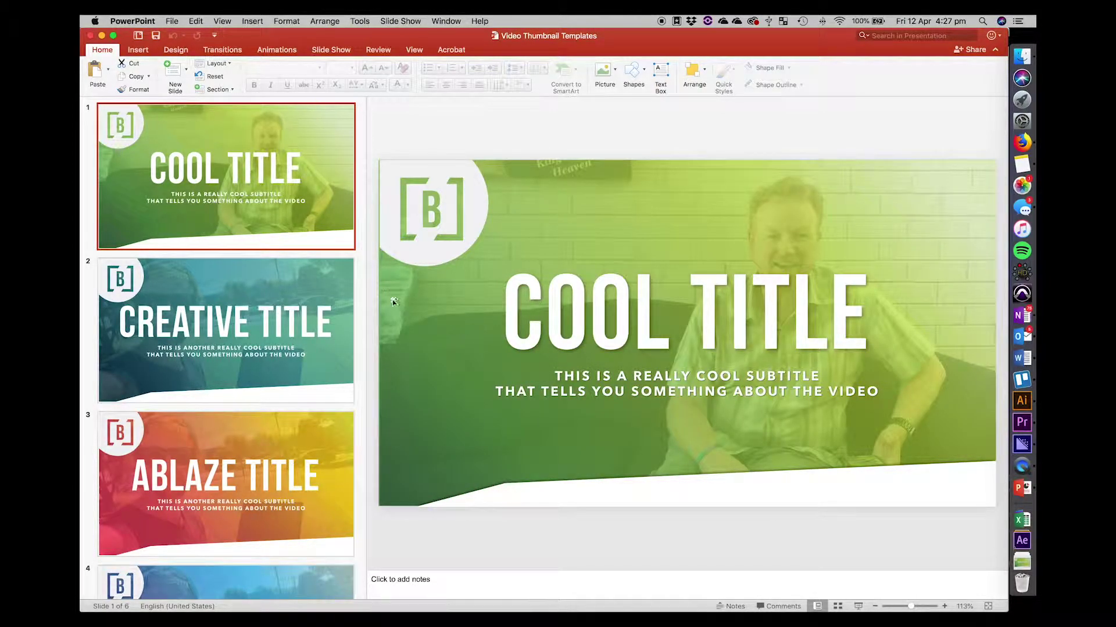
drag(351, 285, 297, 285)
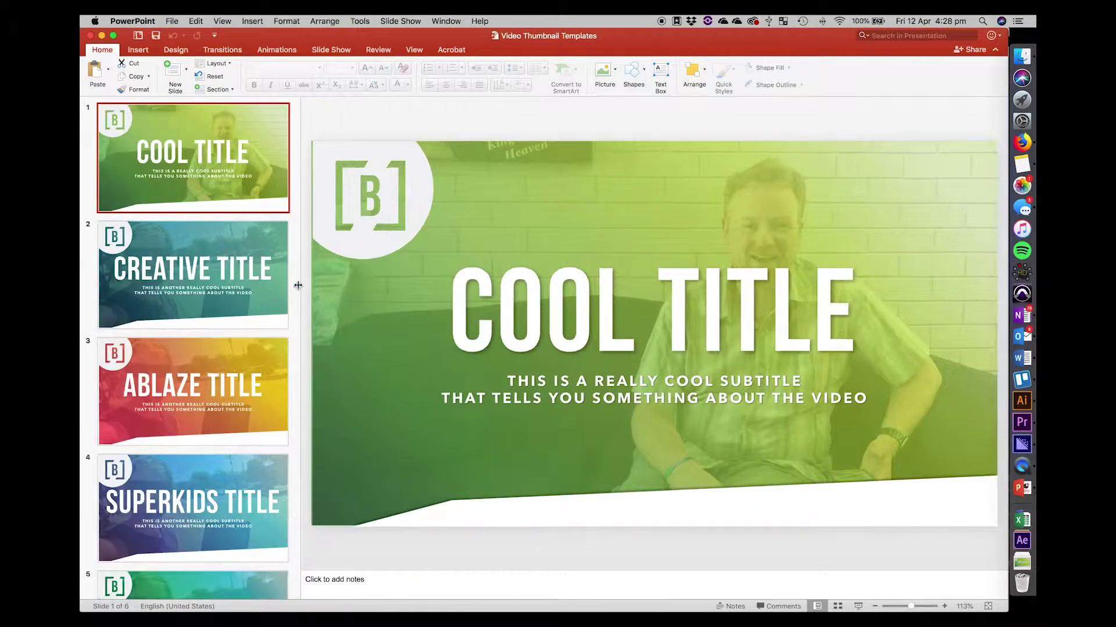
click(1022, 141)
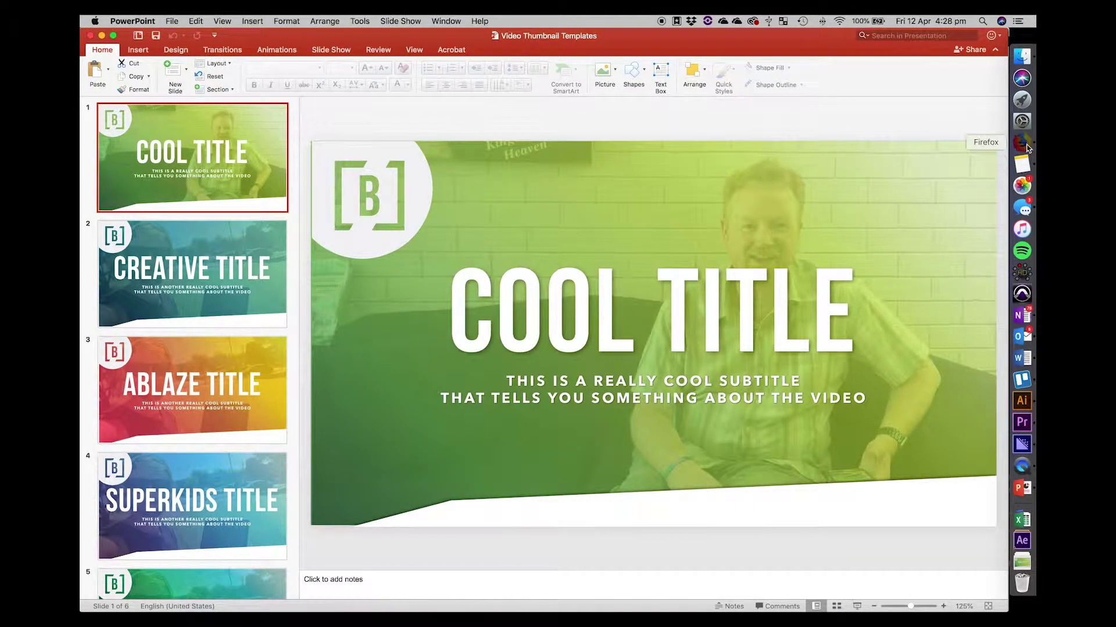
click(215, 38)
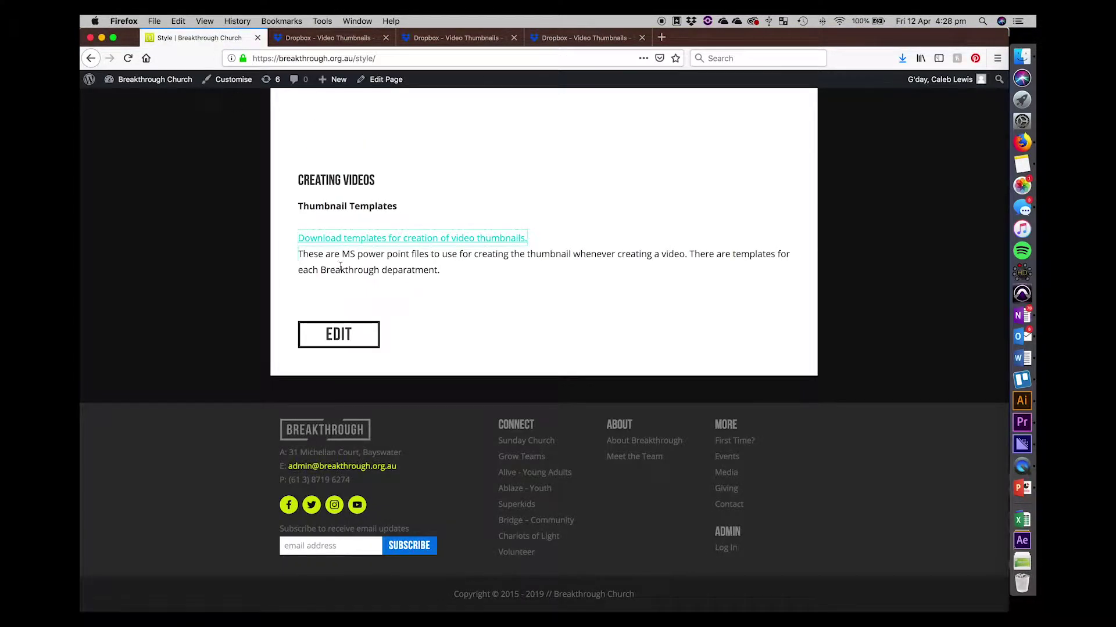
Step: Scroll up the Breakthrough style page, then return to the Video Thumbnail Templates presentation
scroll(345, 322, up, 15)
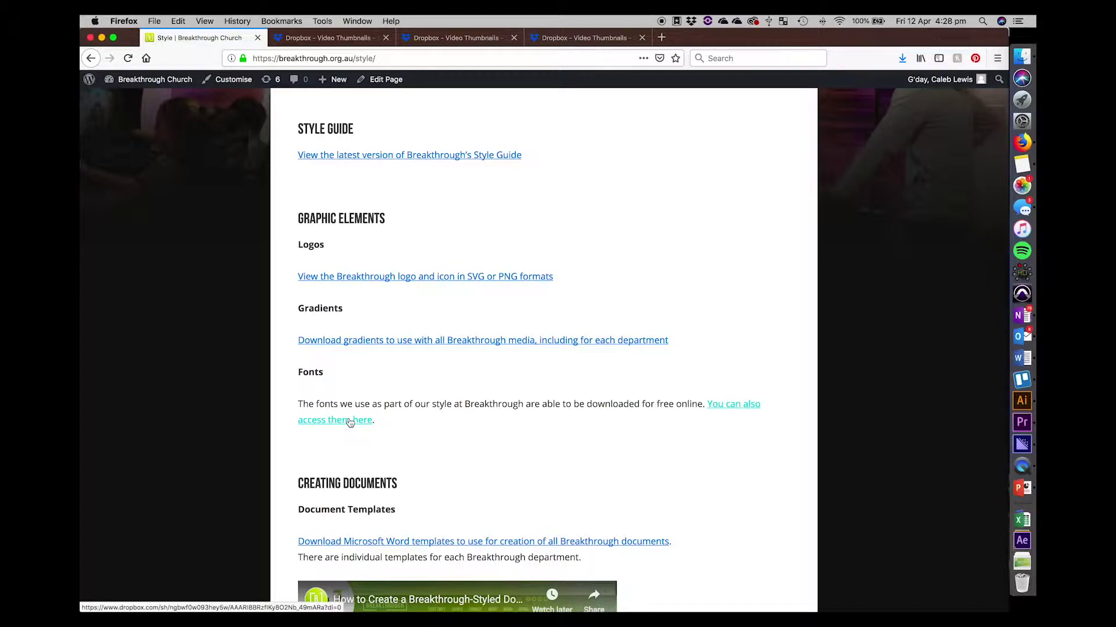
click(1023, 489)
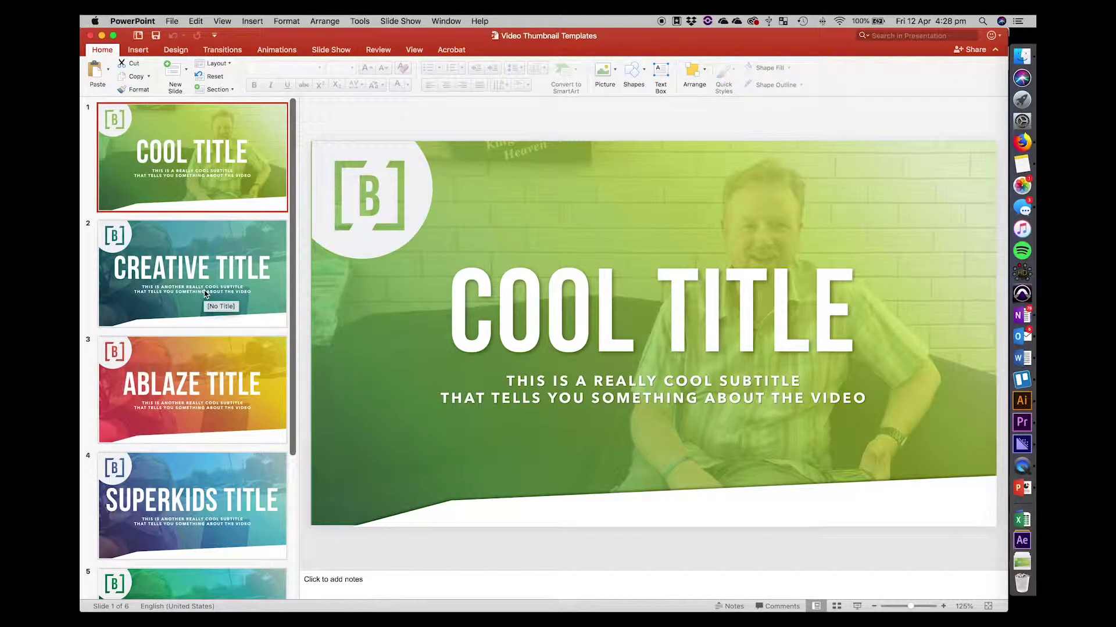
Step: Replace slide 2's CREATIVE TITLE heading with 'WELCOME TO CREATIVE'
scroll(204, 299, down, 3)
scroll(200, 344, down, 4)
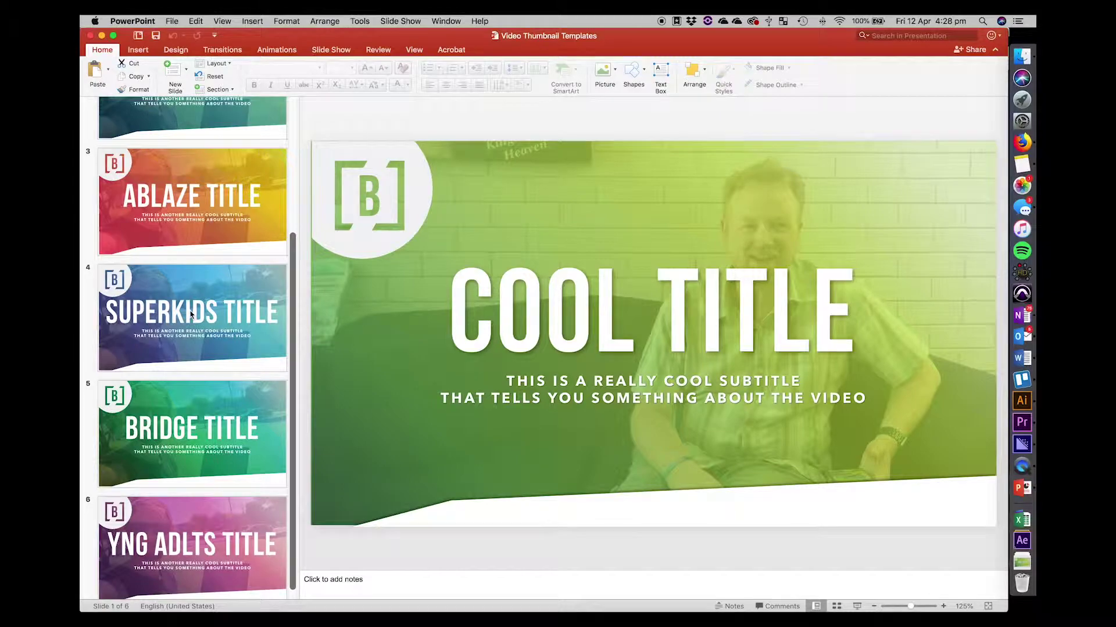
scroll(191, 468, up, 4)
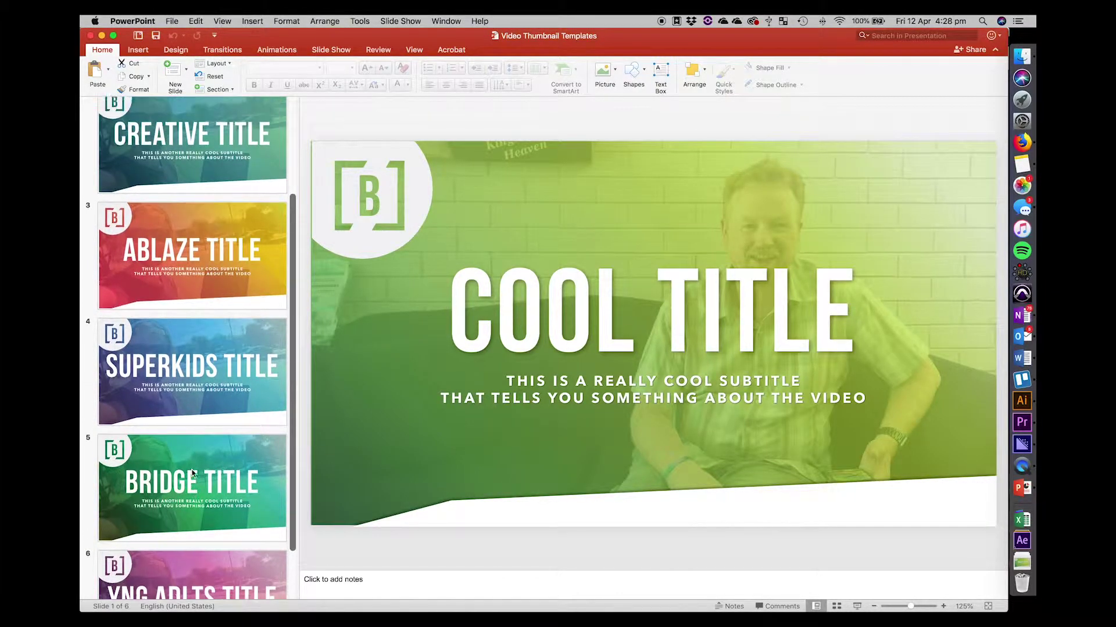
click(211, 171)
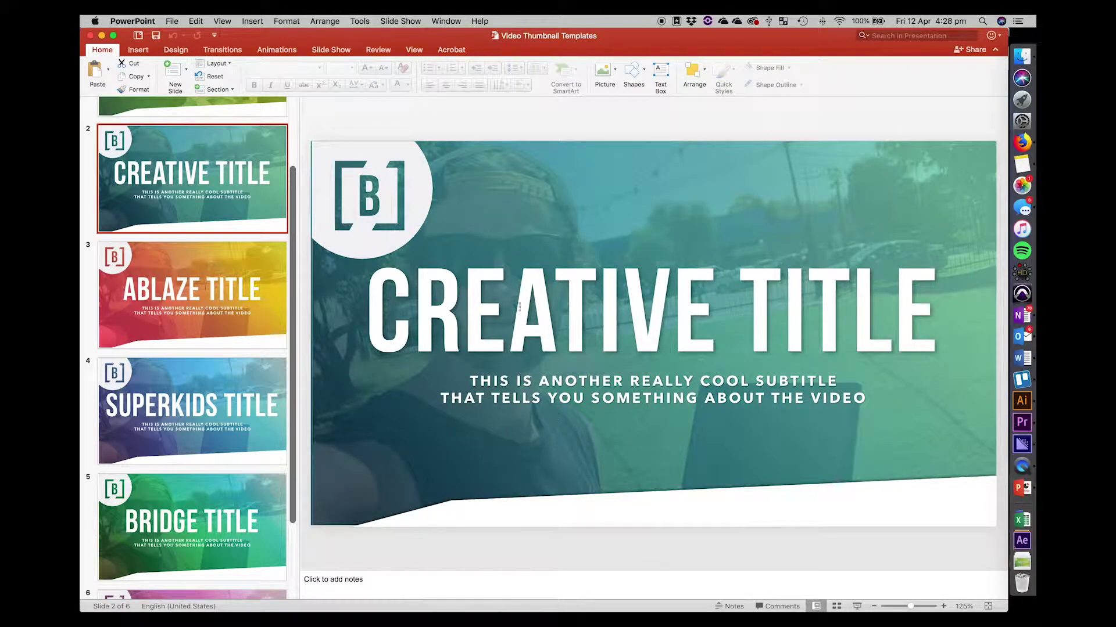
double_click(435, 308)
click(435, 308)
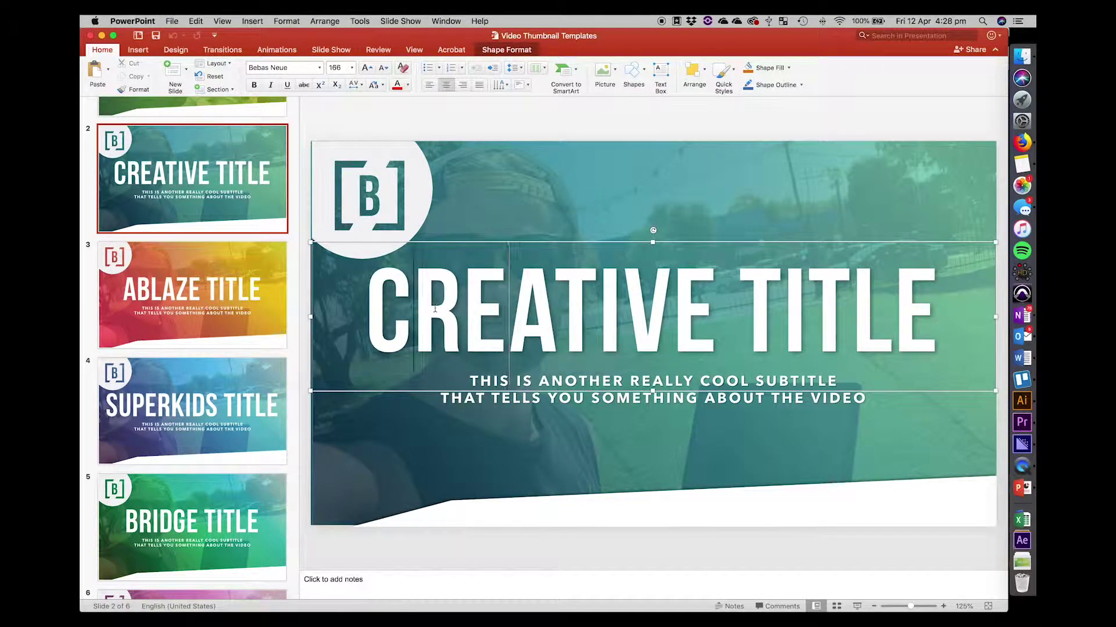
triple_click(390, 302)
text(WELC)
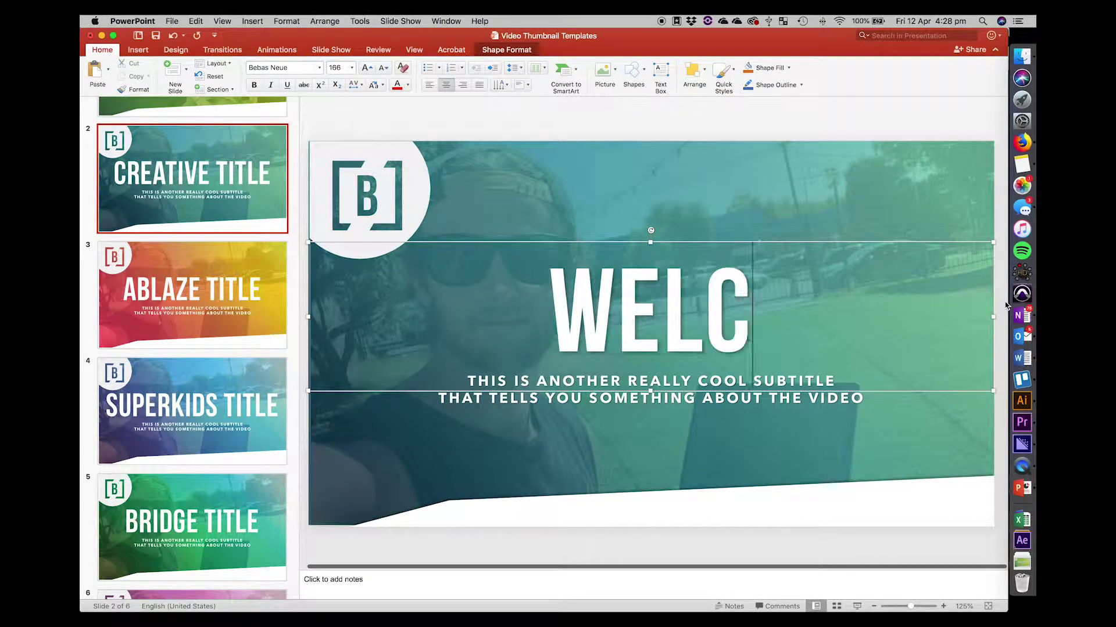
text(OME TO CREAT)
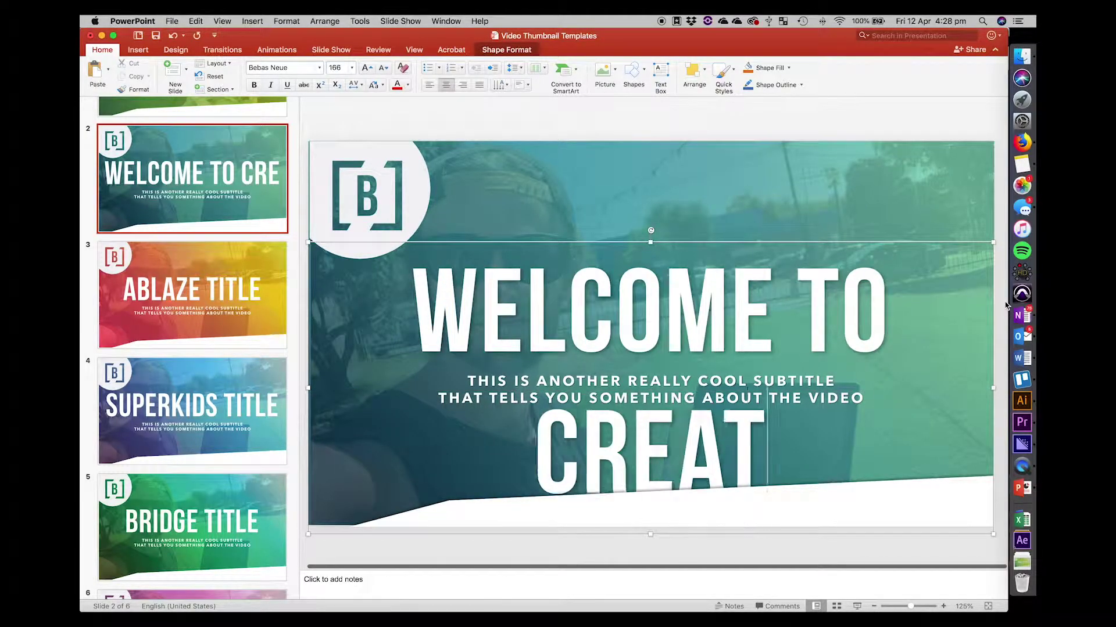
text(IVE)
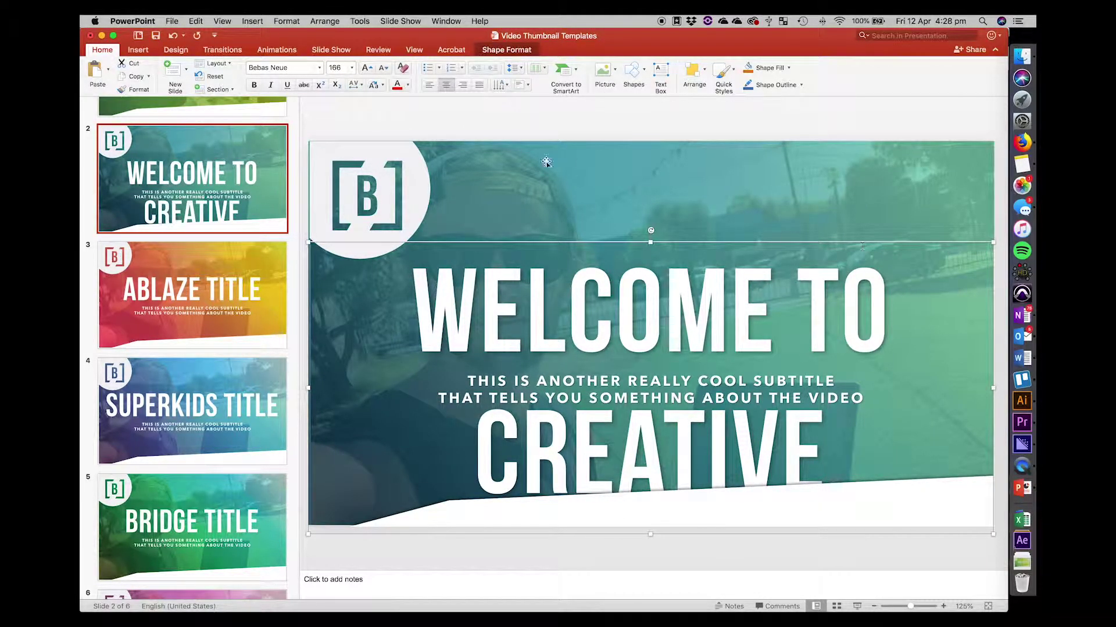
Step: Shrink the title to size 115 so it fits one line, undoing an accidental photo move
click(385, 68)
click(385, 68)
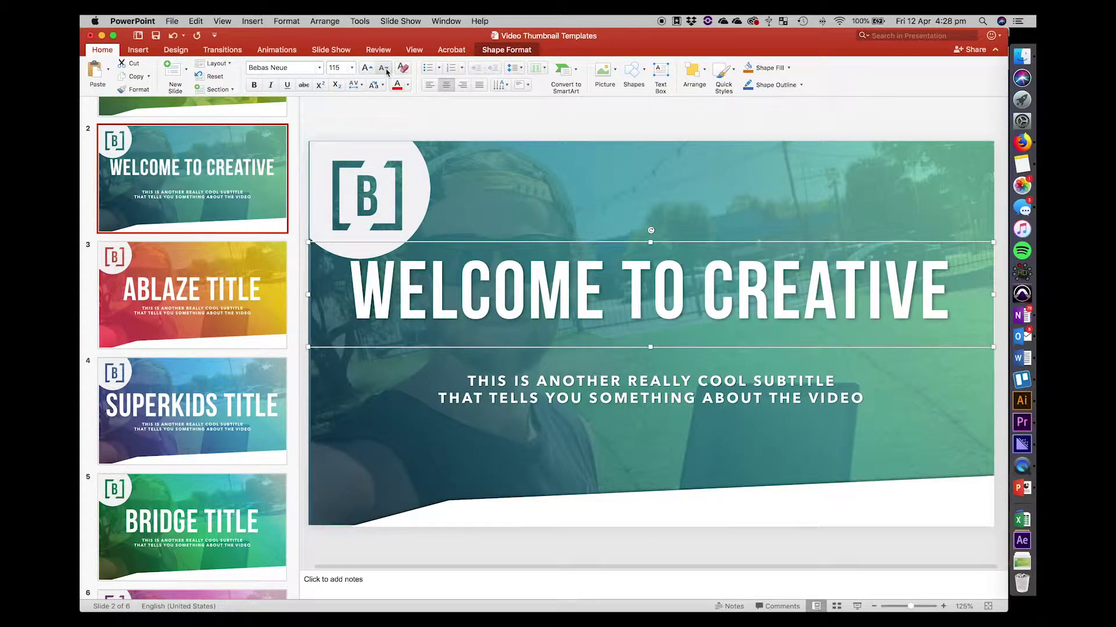
drag(711, 240, 726, 336)
key(super+z)
click(703, 399)
Step: Replace the subtitle text with 'A BRIEF OVERVIEW OF BREAKTHROUGH CREATIVE AND OUR VISION'
drag(470, 381, 954, 405)
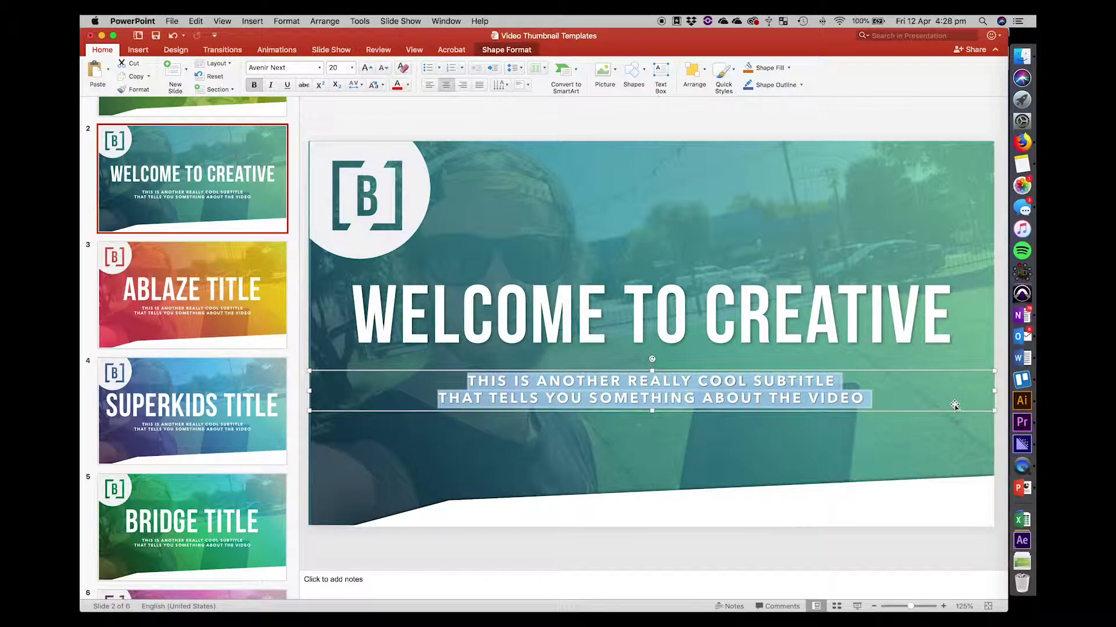
text(A BRIEF OVER)
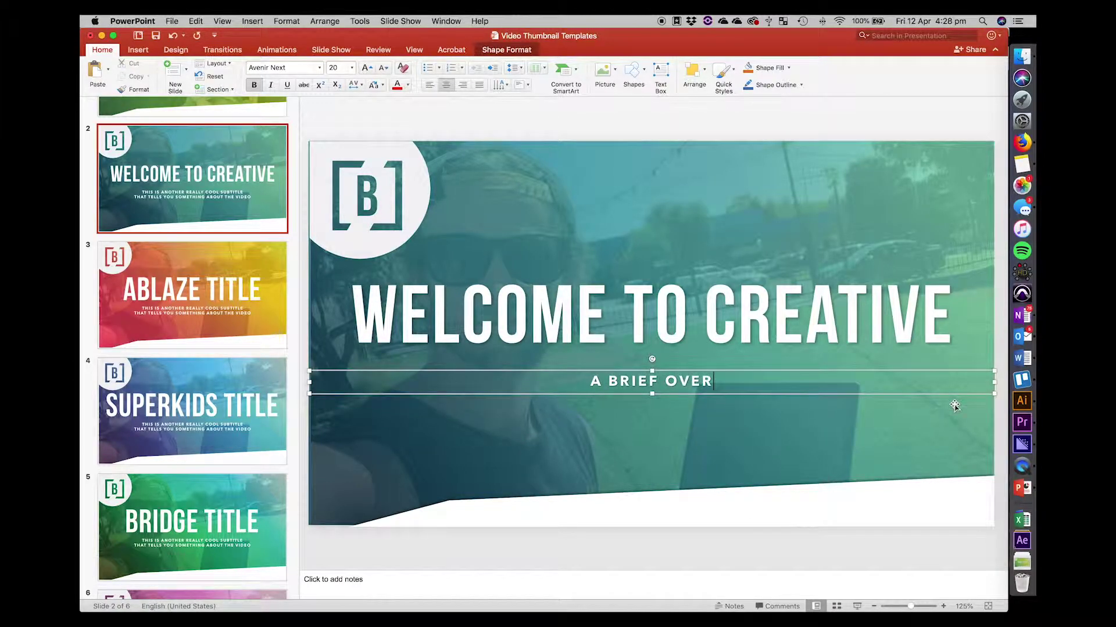
text(VIEW)
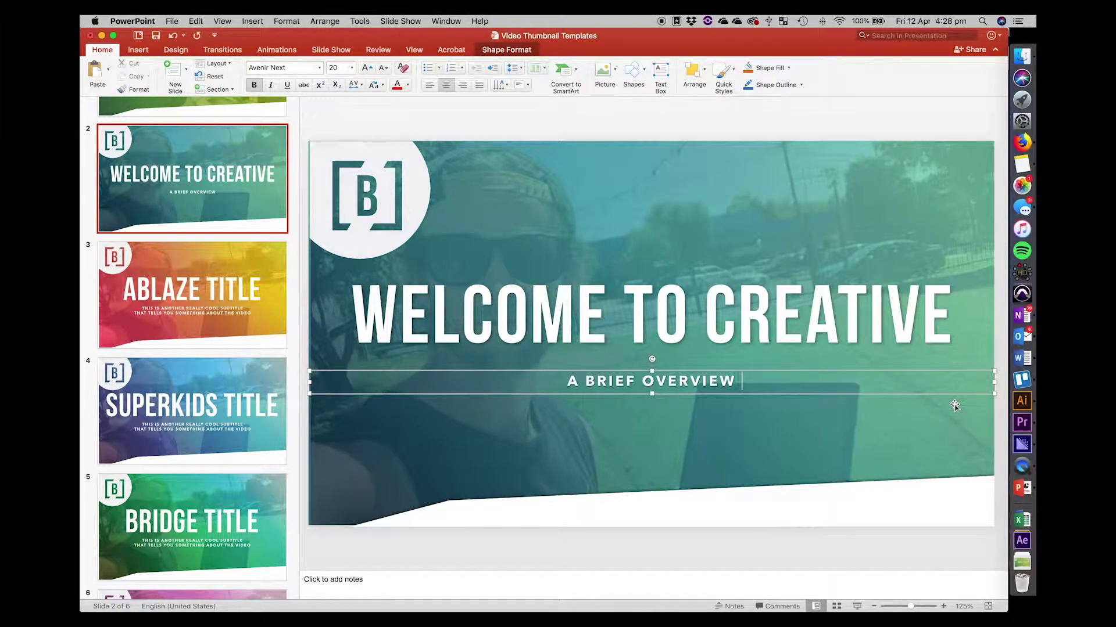
text( OF)
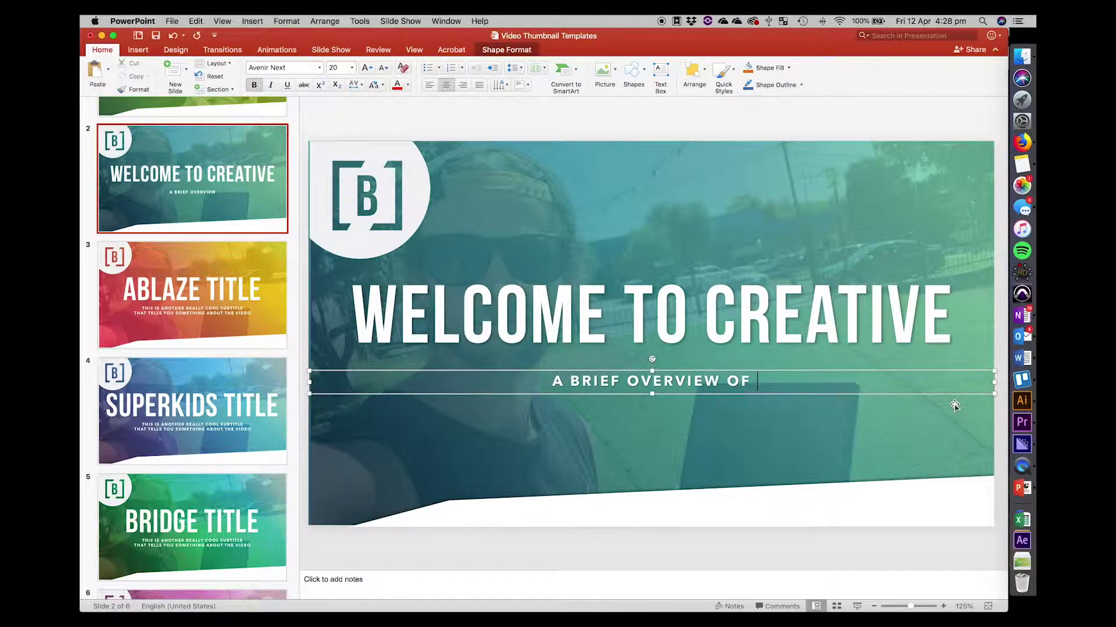
text( BREA)
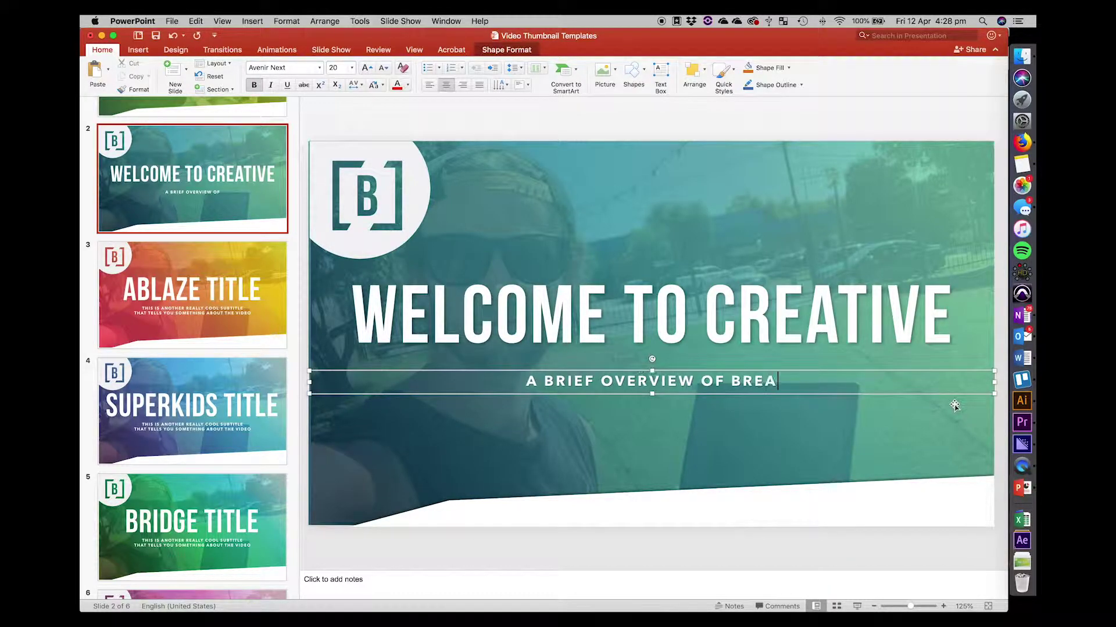
text(KTHROUGH CREATIV)
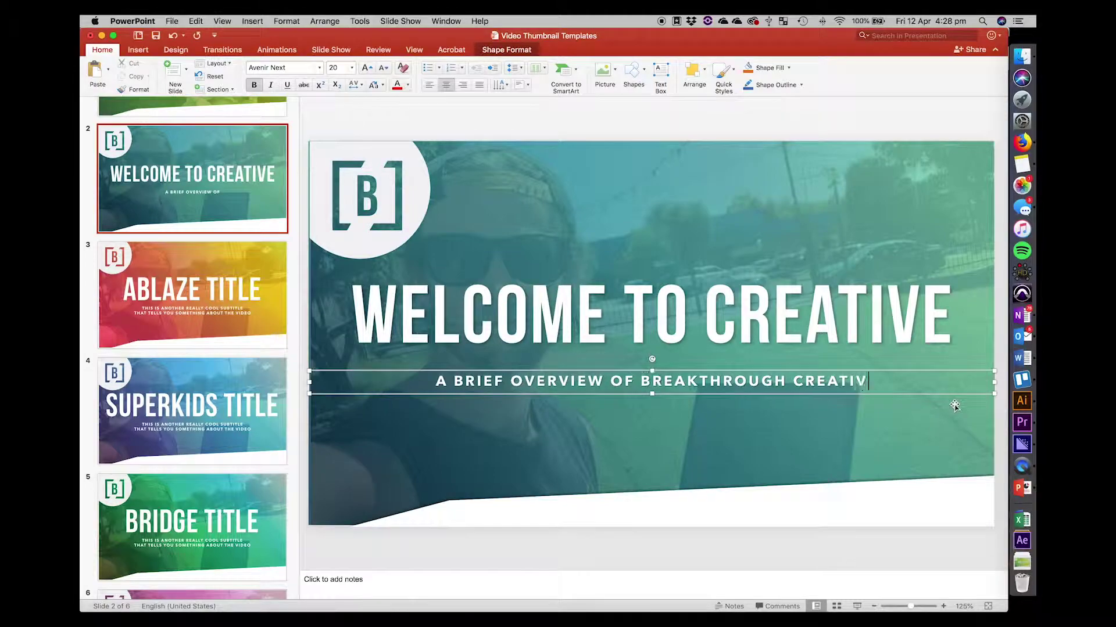
text(E AND OUR VISION)
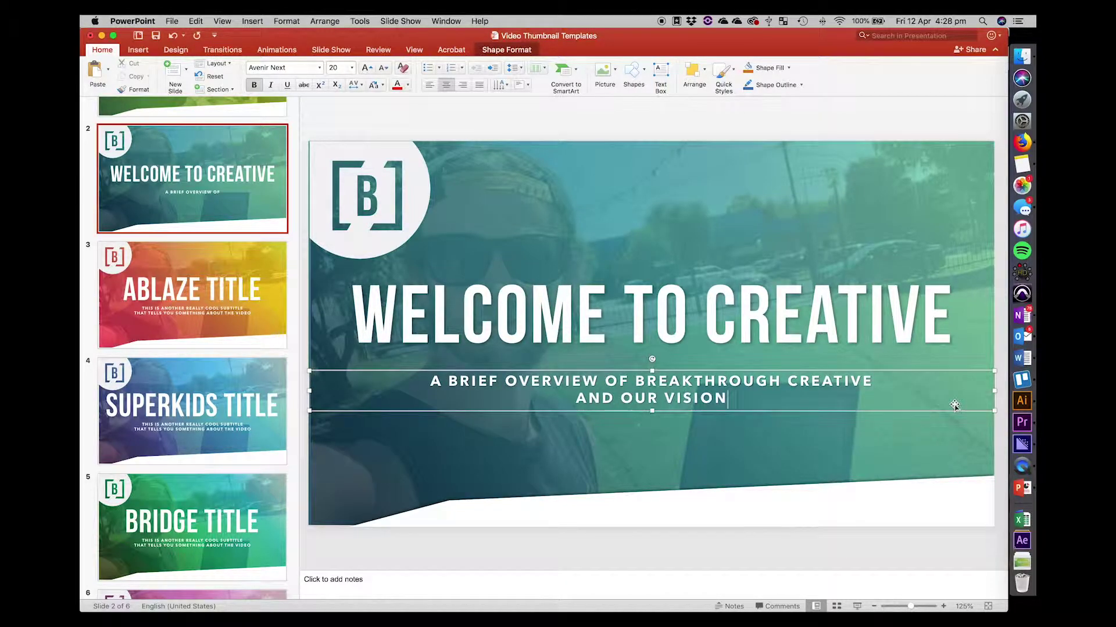
click(489, 114)
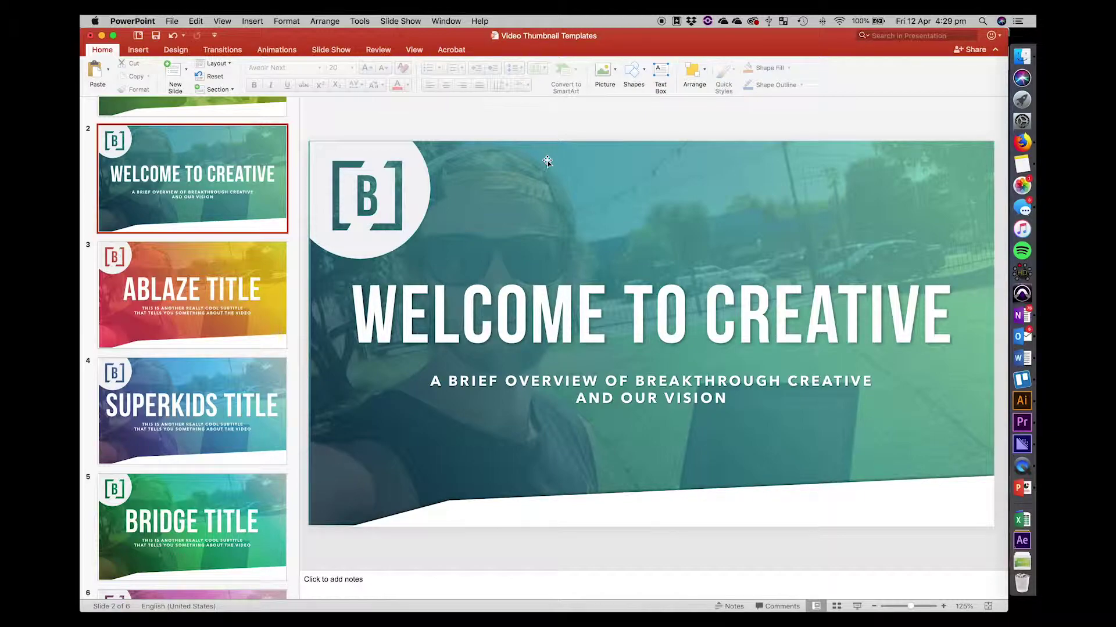
Step: Delete slide 2's old background photo and drag the stage screenshot in from Finder
drag(547, 161, 547, 233)
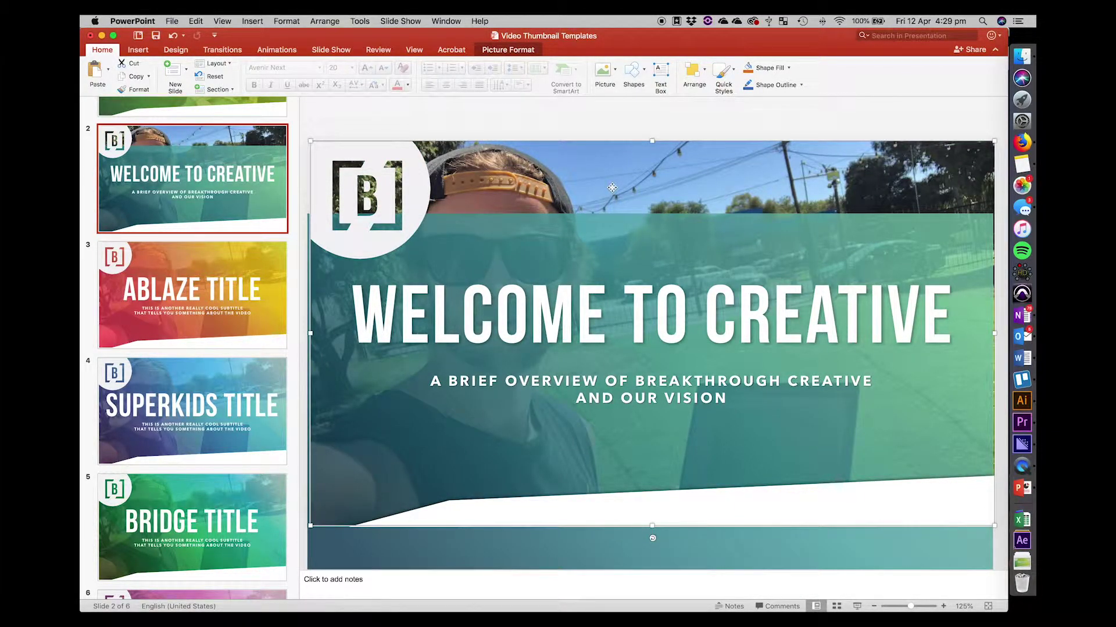
key(Delete)
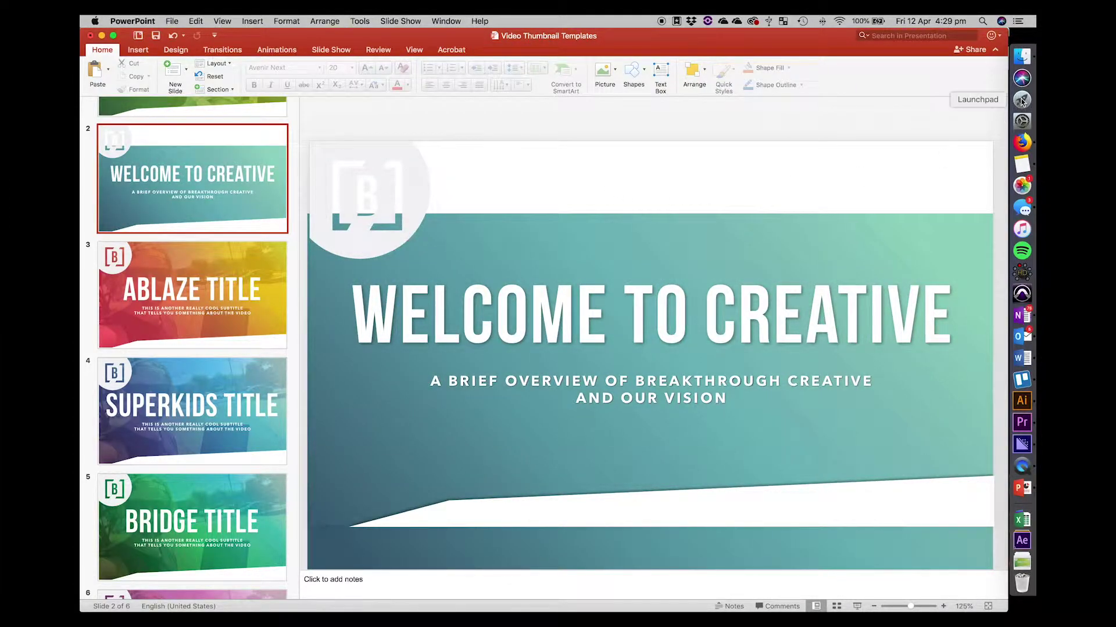
click(1024, 56)
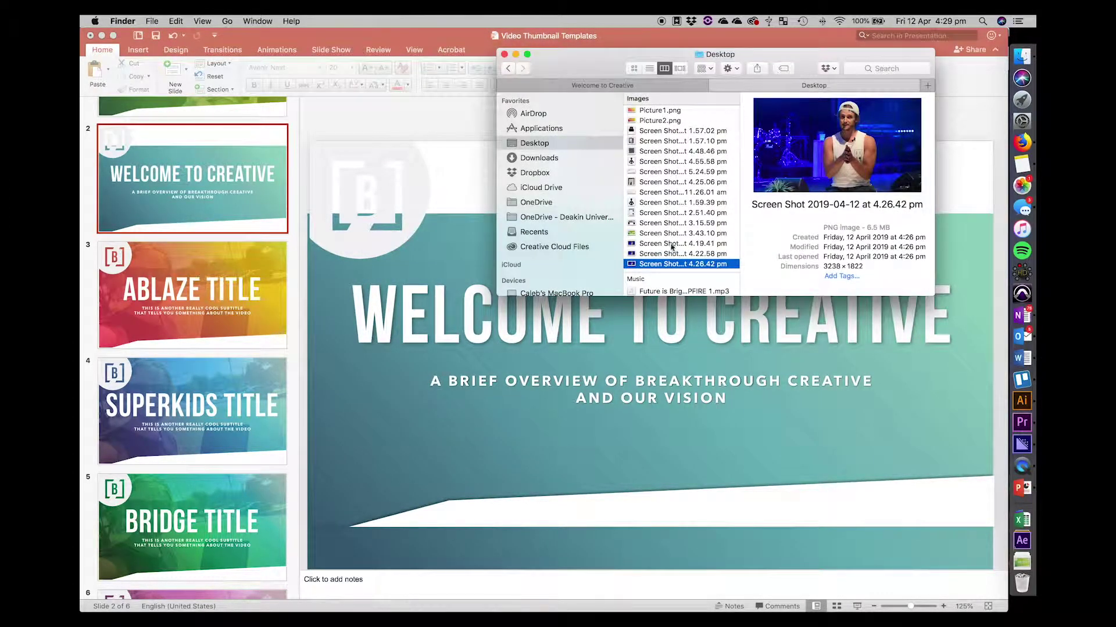
drag(676, 265, 478, 212)
click(480, 192)
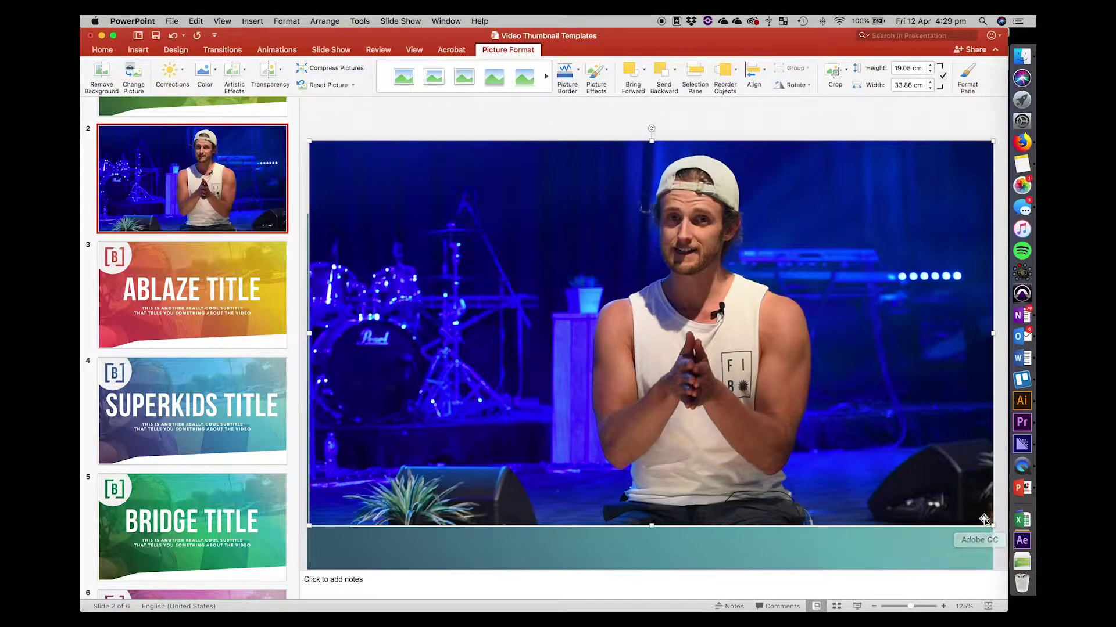
Step: Send the screenshot to the back behind the teal overlay and align it with the slide's top edge
right_click(559, 180)
click(621, 167)
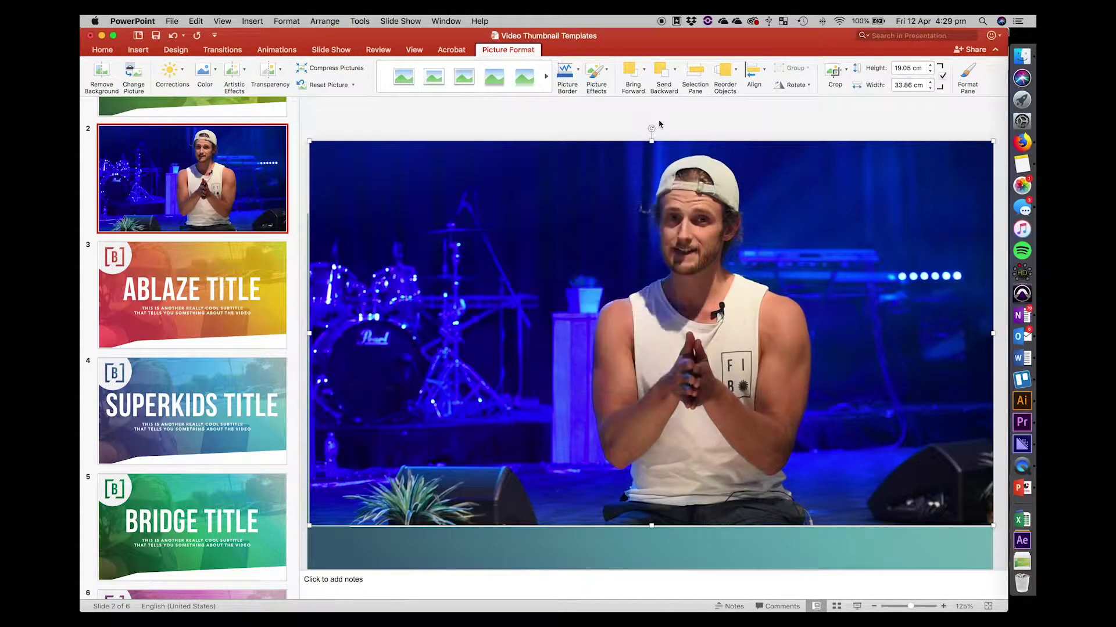
click(675, 69)
click(693, 104)
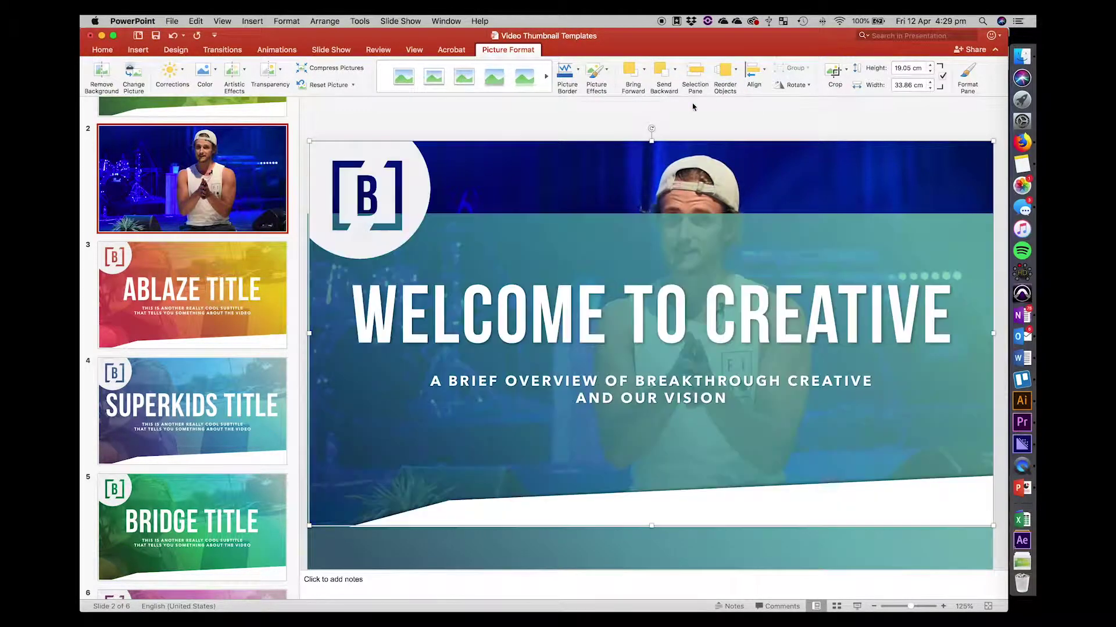
drag(658, 247, 691, 177)
click(688, 136)
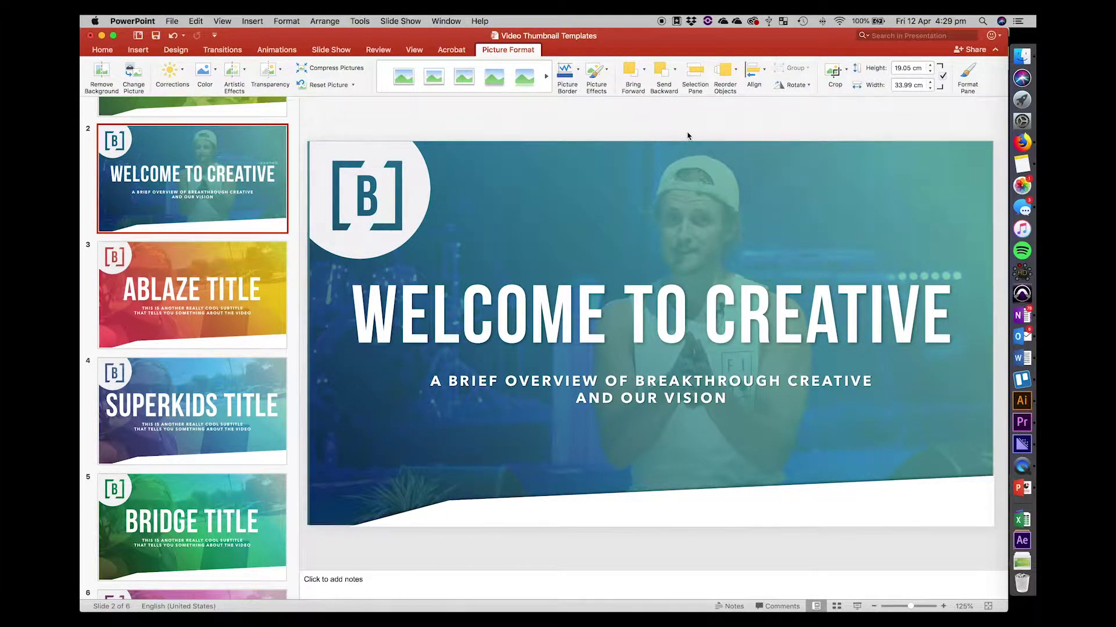
click(834, 210)
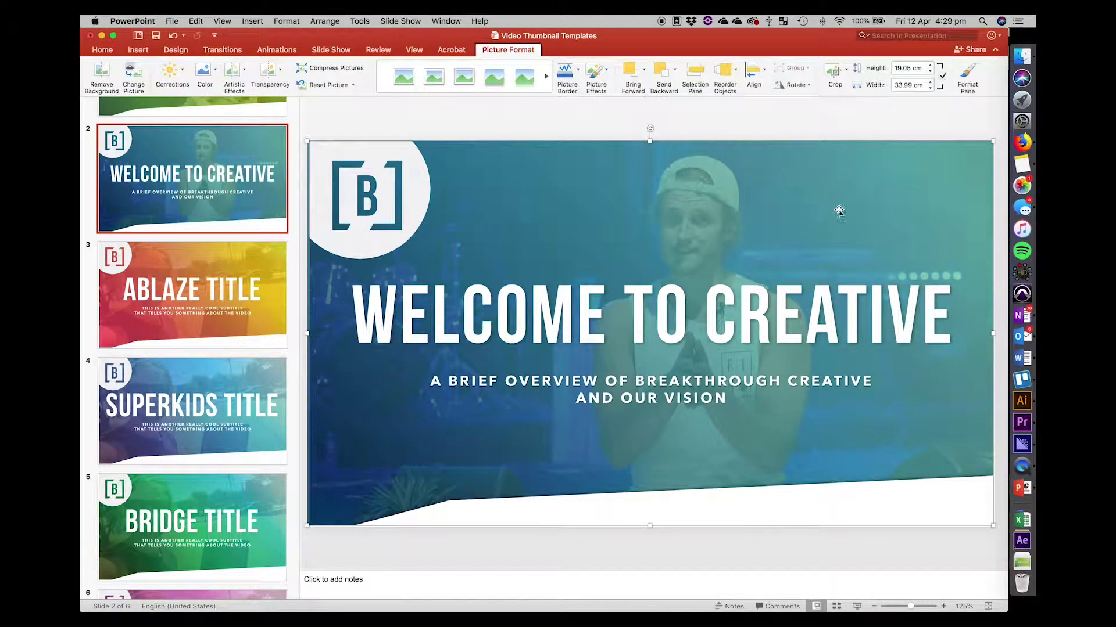